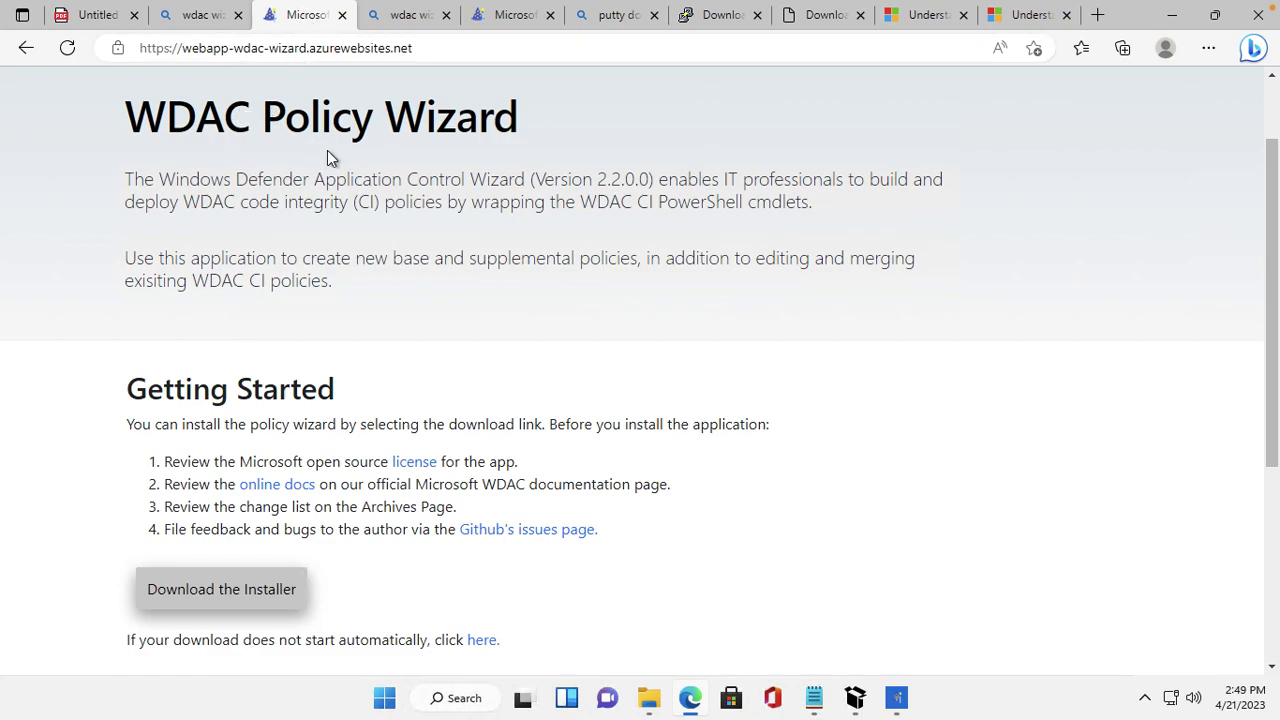
# Search the web for "wdac wizard" in the last open browser tab
pyautogui.click(1020, 20)
pyautogui.click(866, 55)
pyautogui.press('BackSpace')
pyautogui.write('wd')
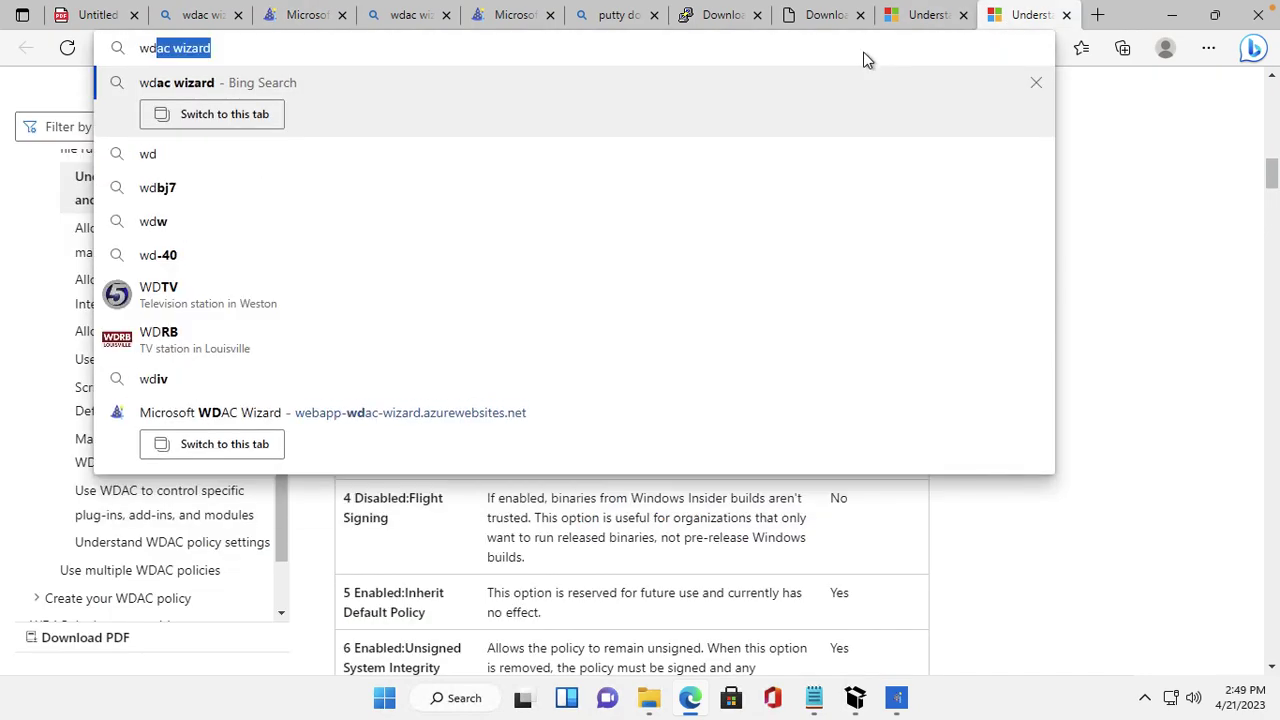
pyautogui.press('Return')
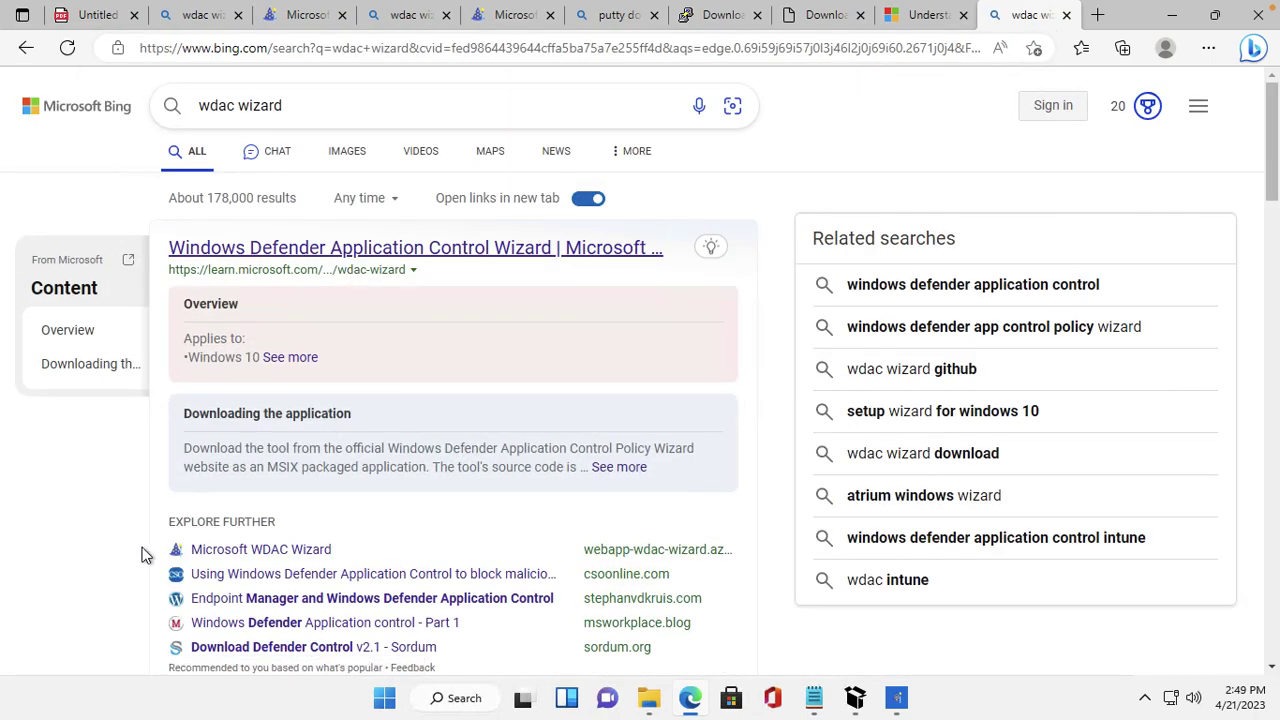
# Open the Microsoft WDAC Wizard site from the results, view its installer download section, and close the page
pyautogui.scroll(-1, 143, 551)
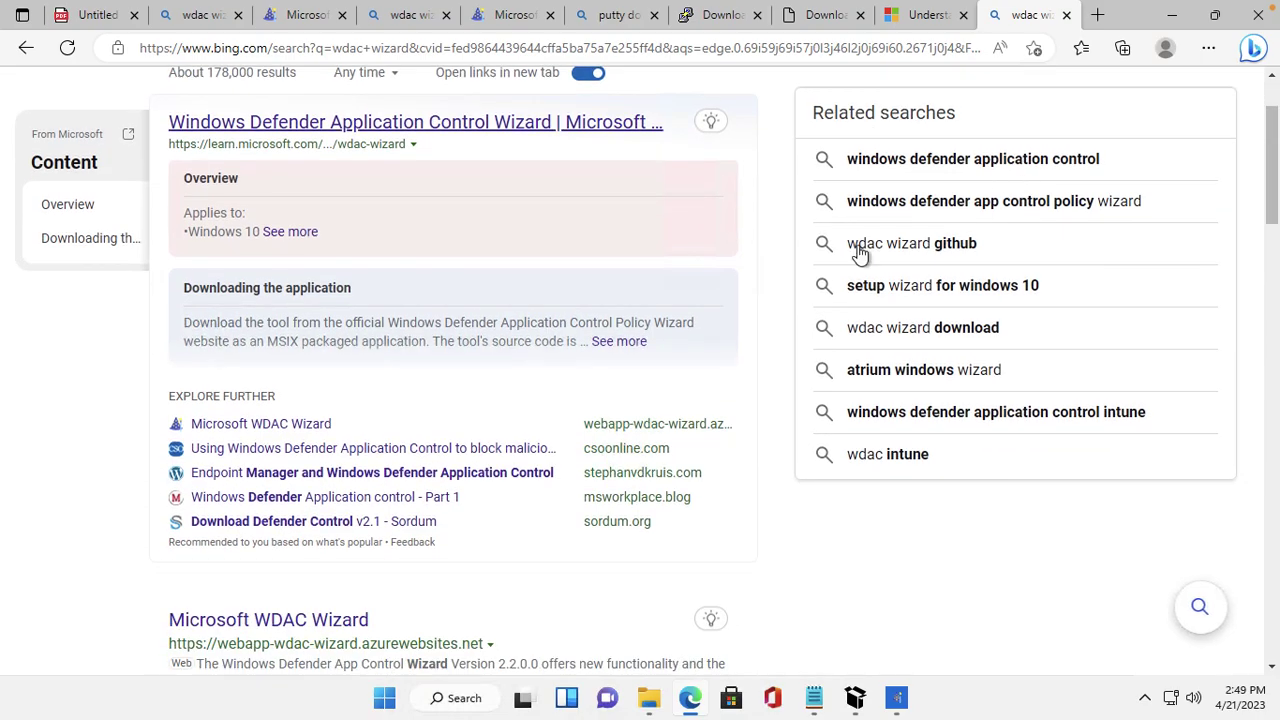
pyautogui.click(290, 622)
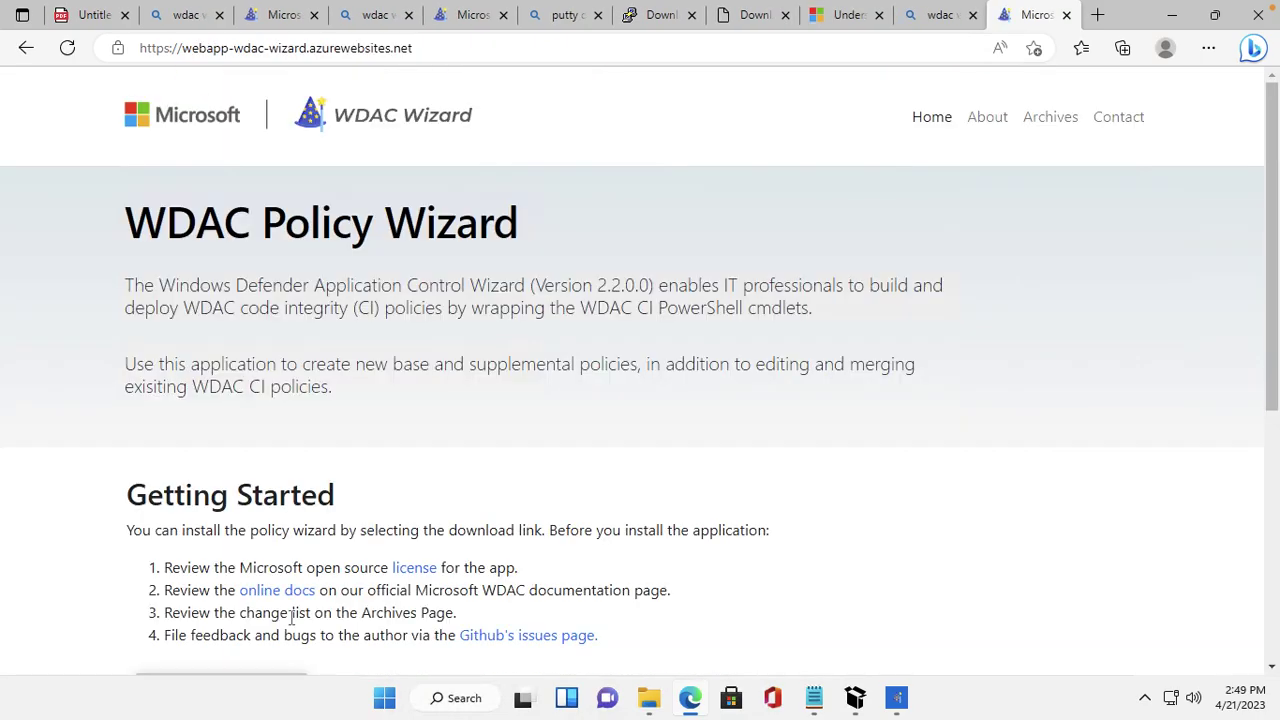
pyautogui.scroll(-4, 428, 592)
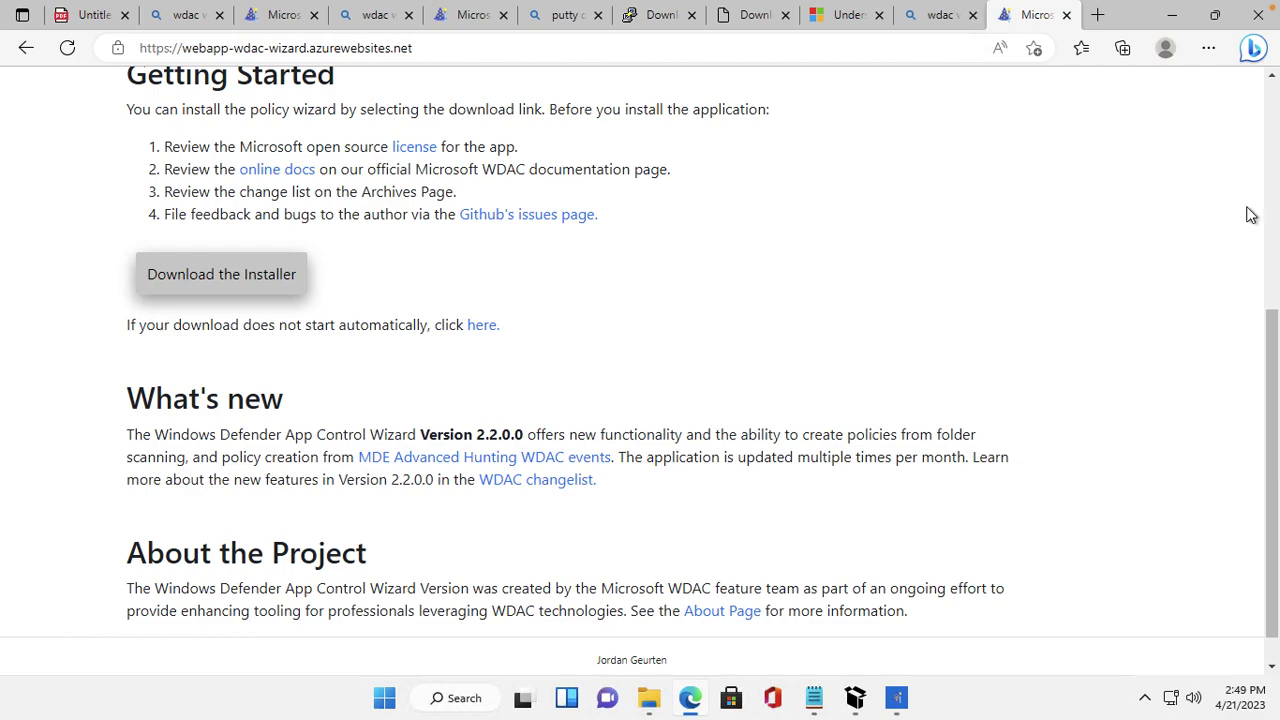
pyautogui.click(1066, 15)
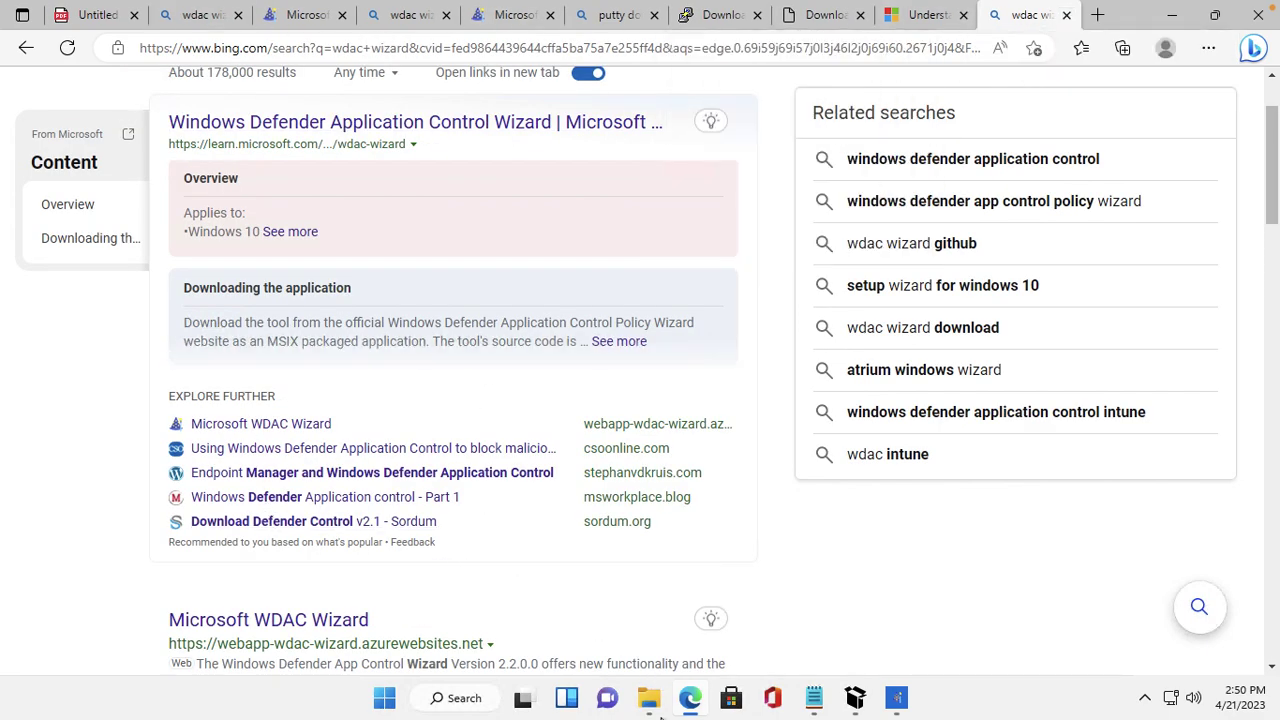
# Switch to File Explorer, run putty from the Downloads folder to test that it opens, and close it
pyautogui.moveTo(645, 708)
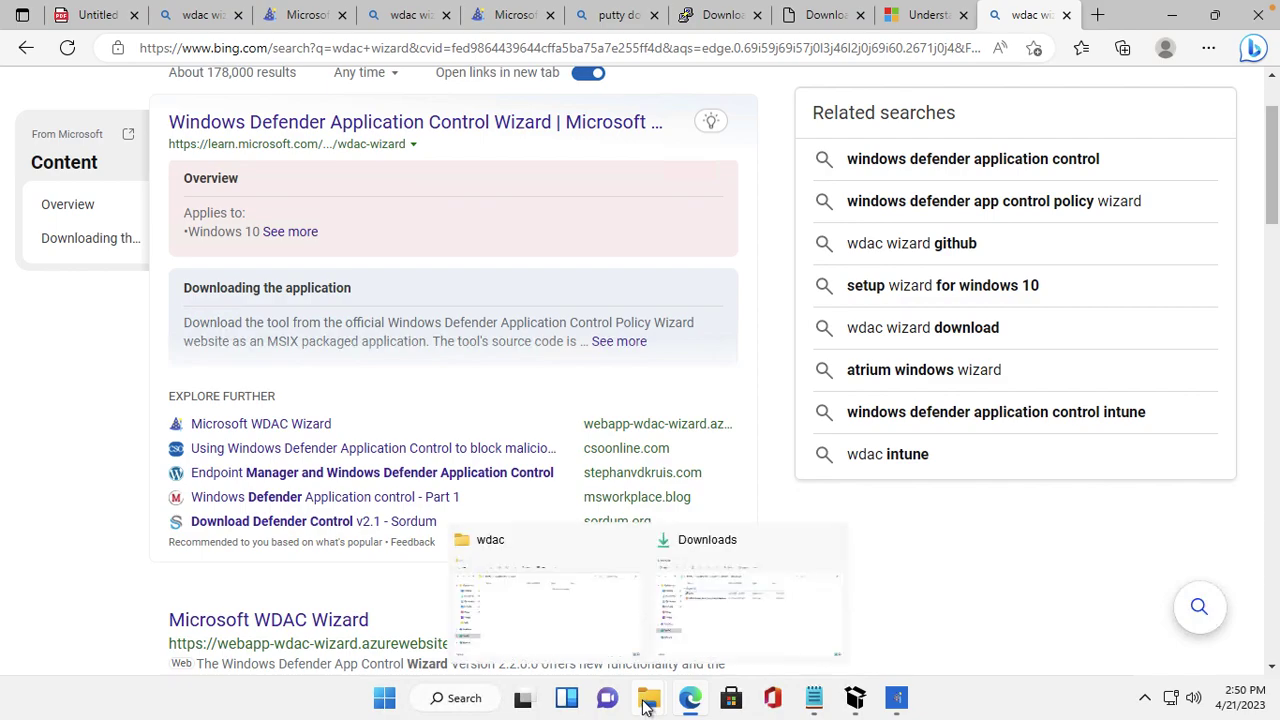
pyautogui.click(581, 624)
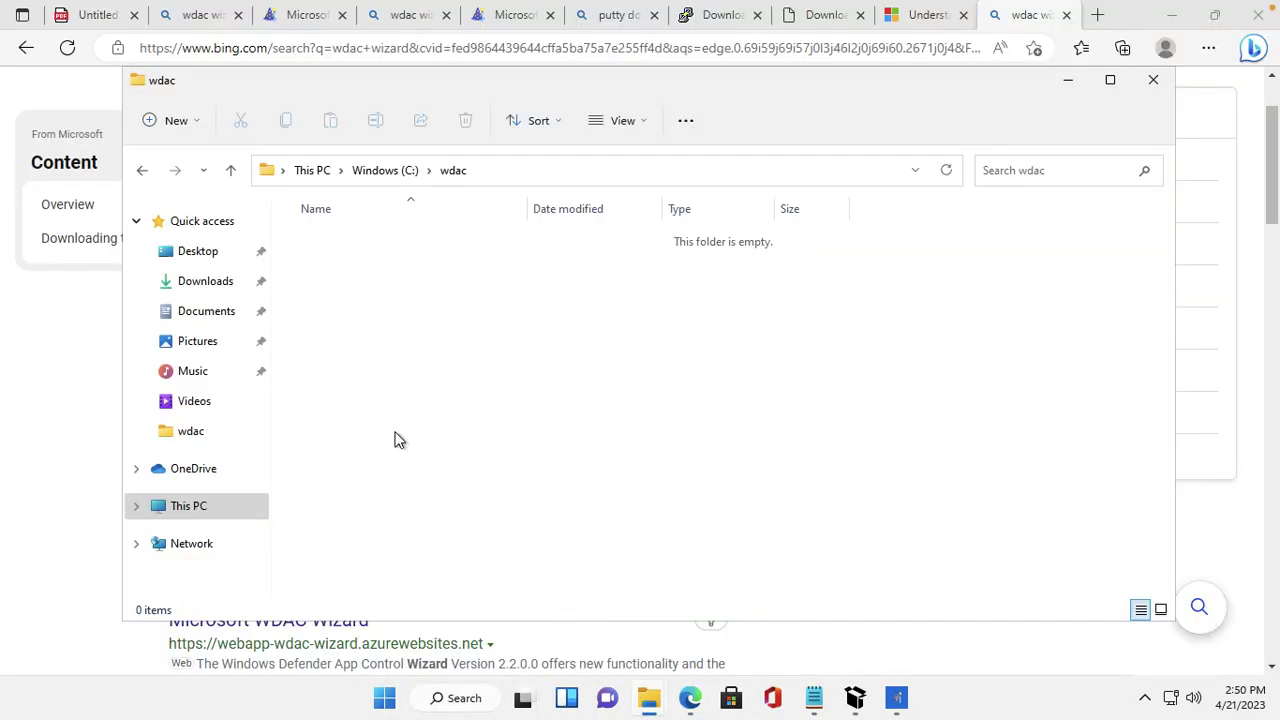
pyautogui.click(209, 290)
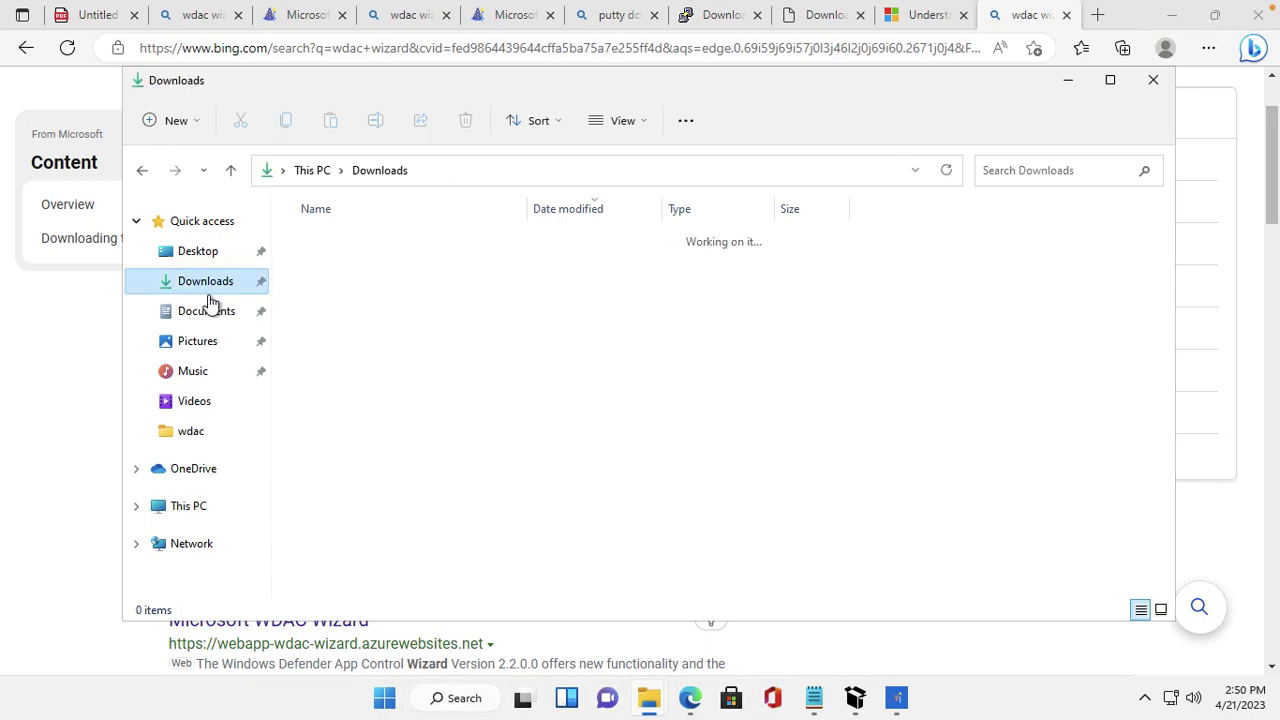
pyautogui.click(331, 297)
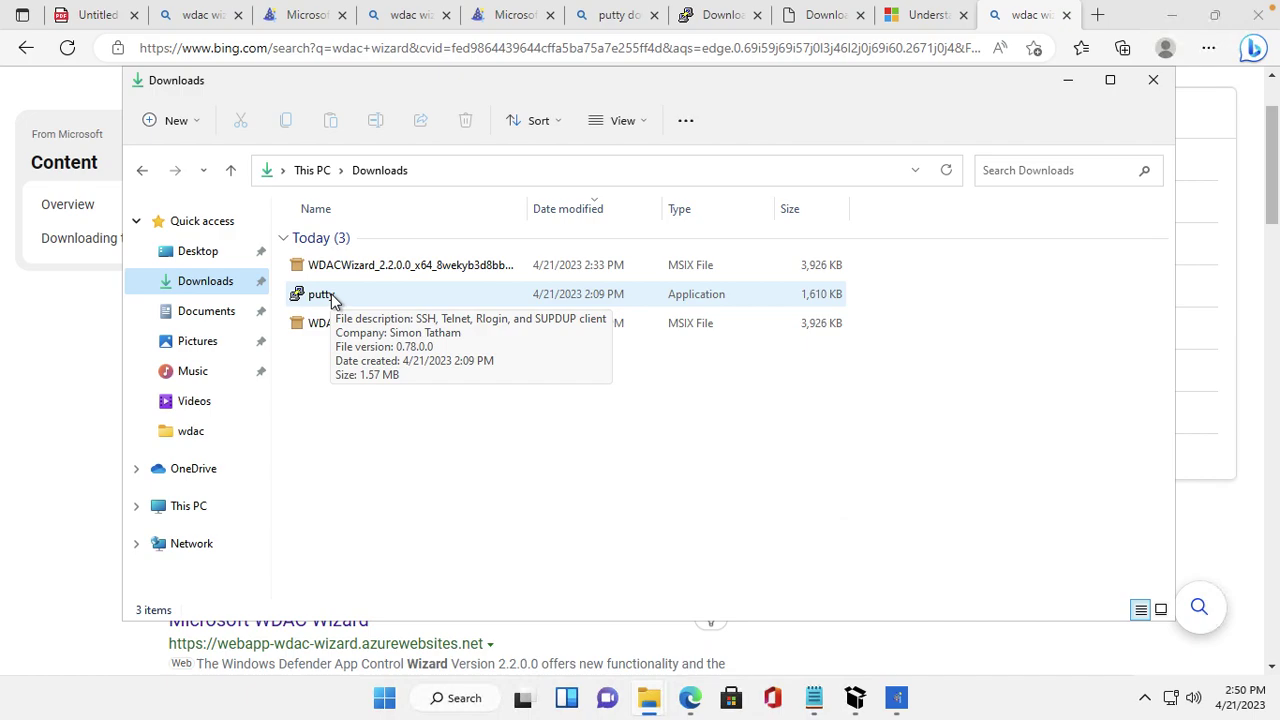
pyautogui.doubleClick(333, 296)
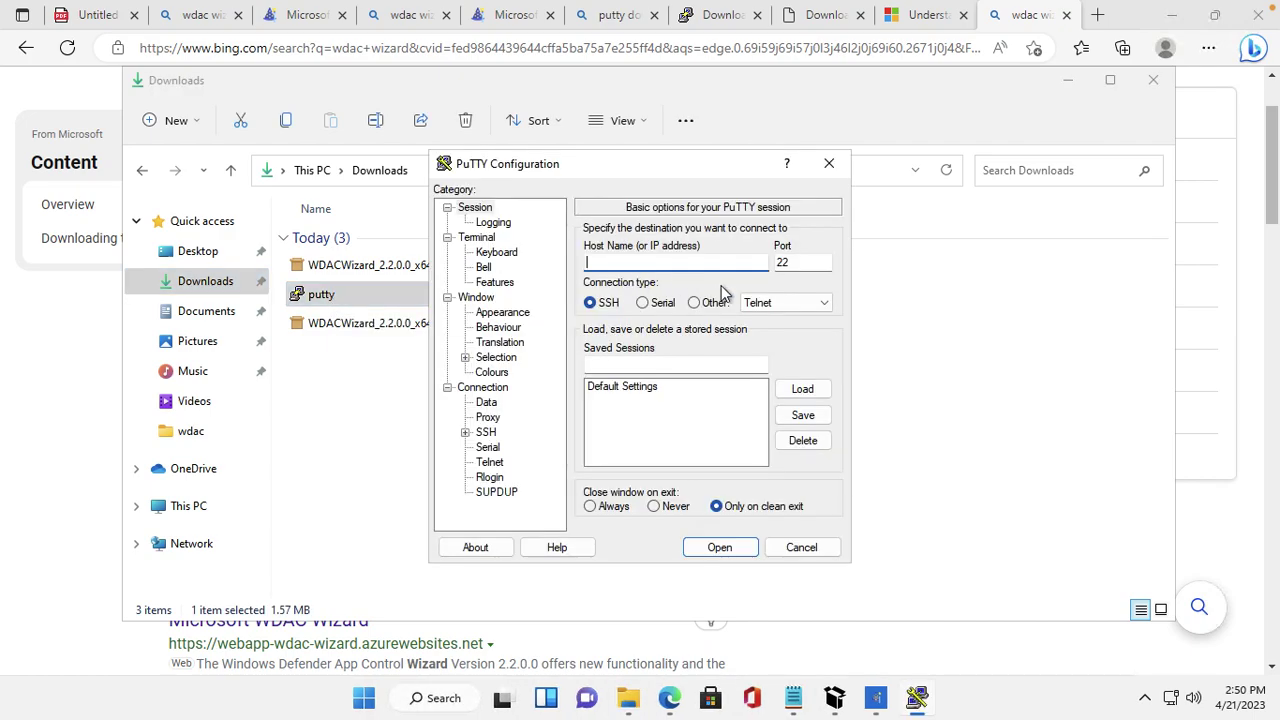
pyautogui.click(829, 166)
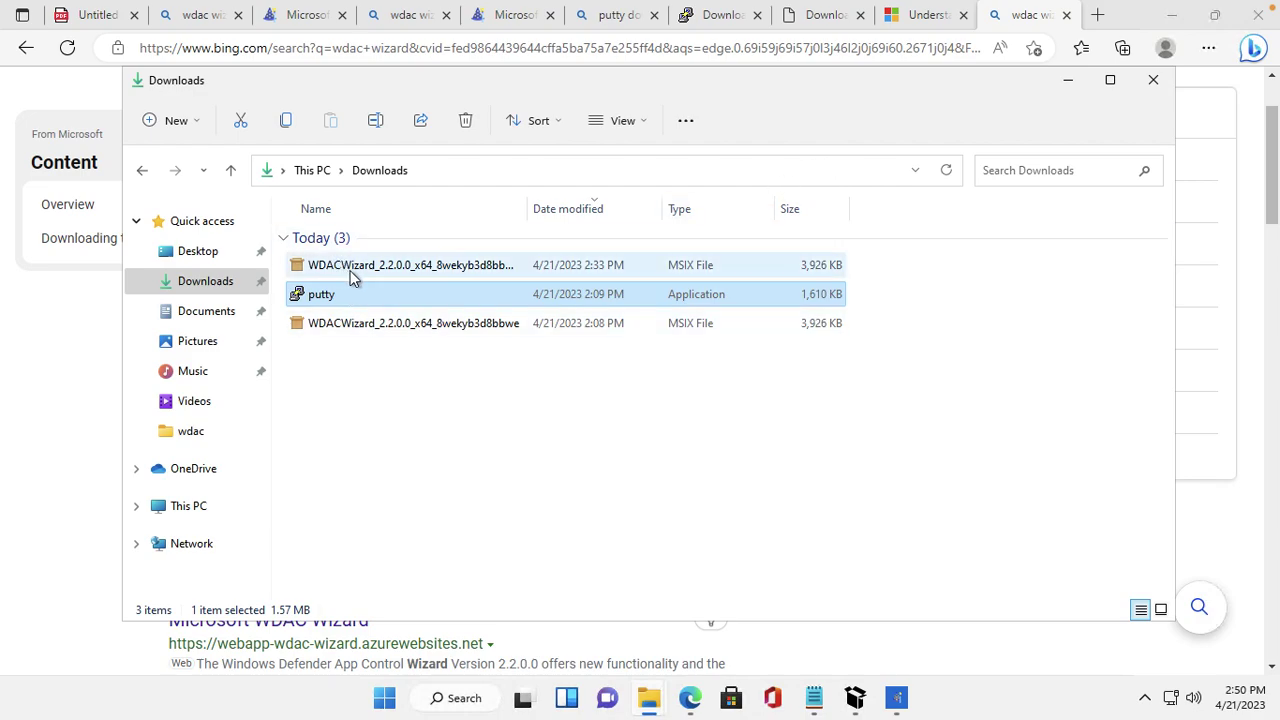
# Close the finished policy wizard window and relaunch WDAC Wizard from the WDACWizard_2.2.0.0 package in Downloads
pyautogui.click(899, 700)
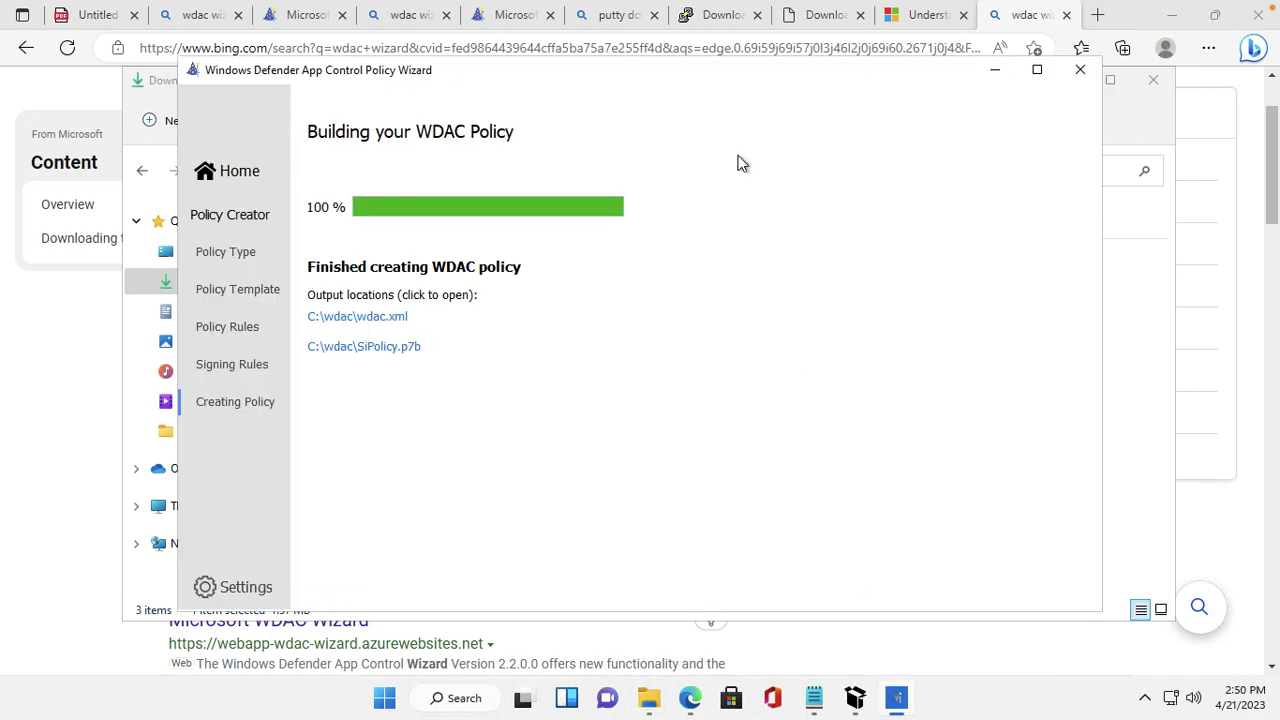
pyautogui.click(1076, 68)
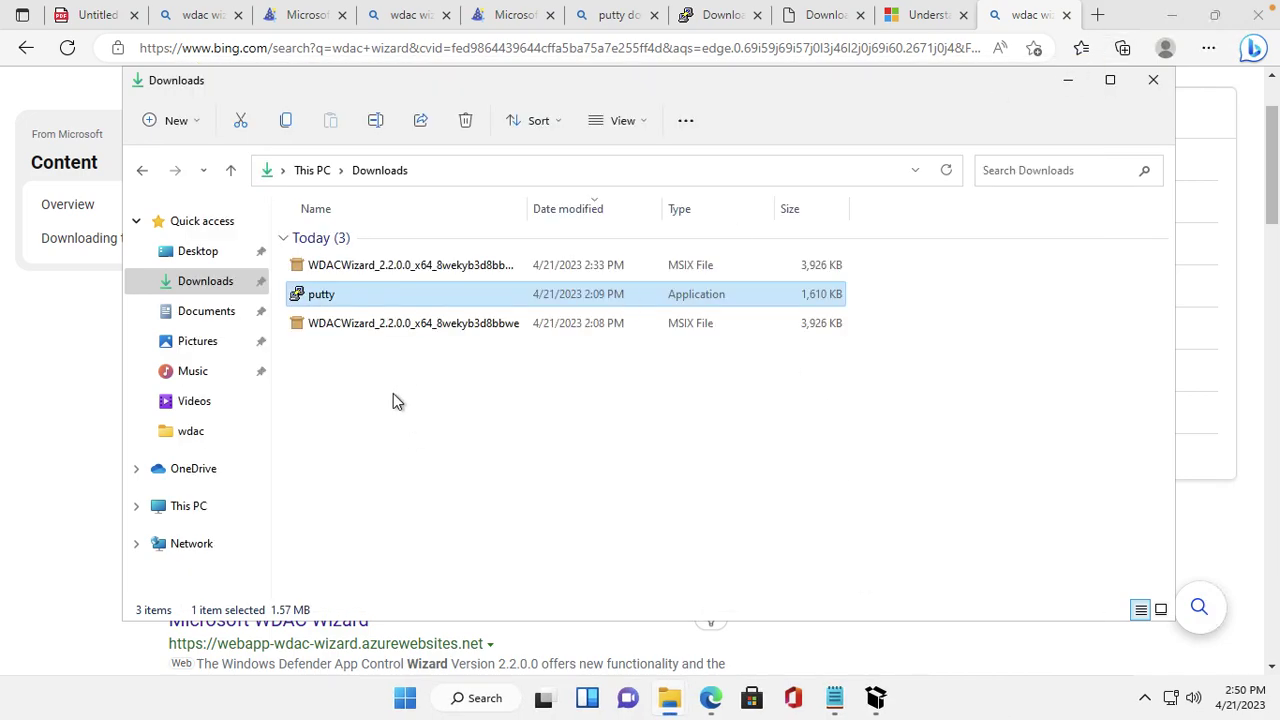
pyautogui.click(380, 437)
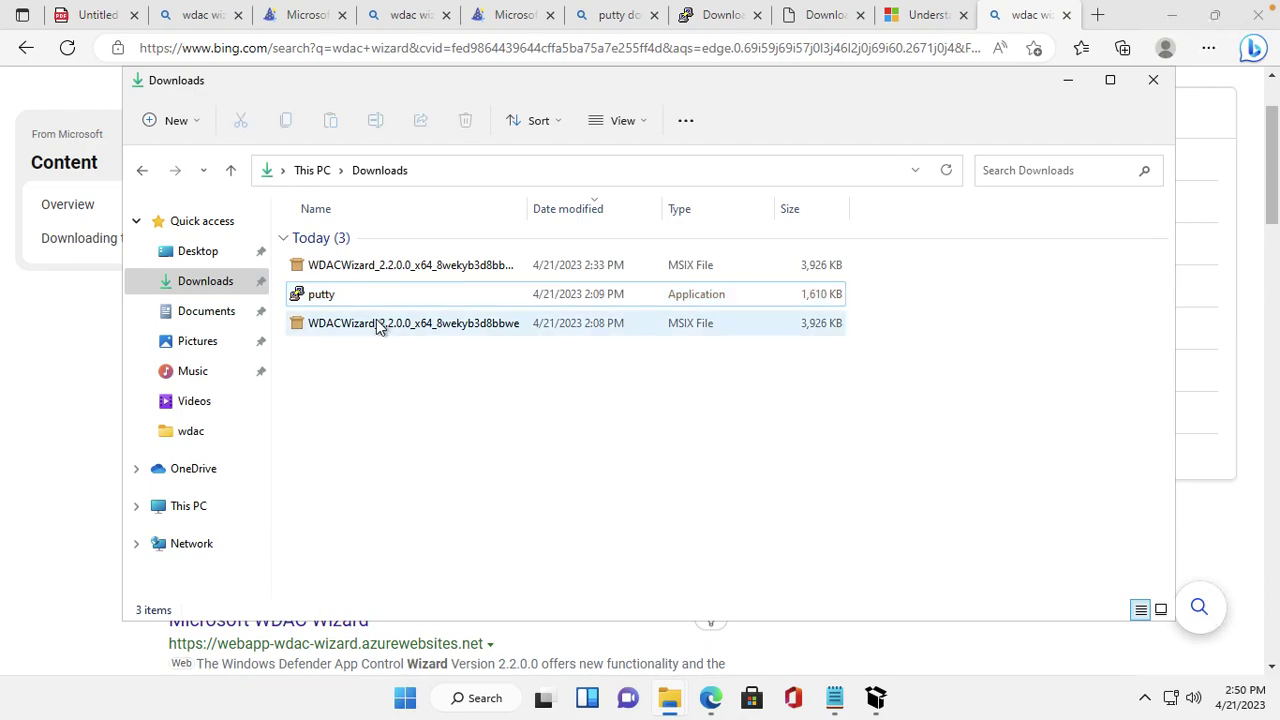
pyautogui.doubleClick(379, 324)
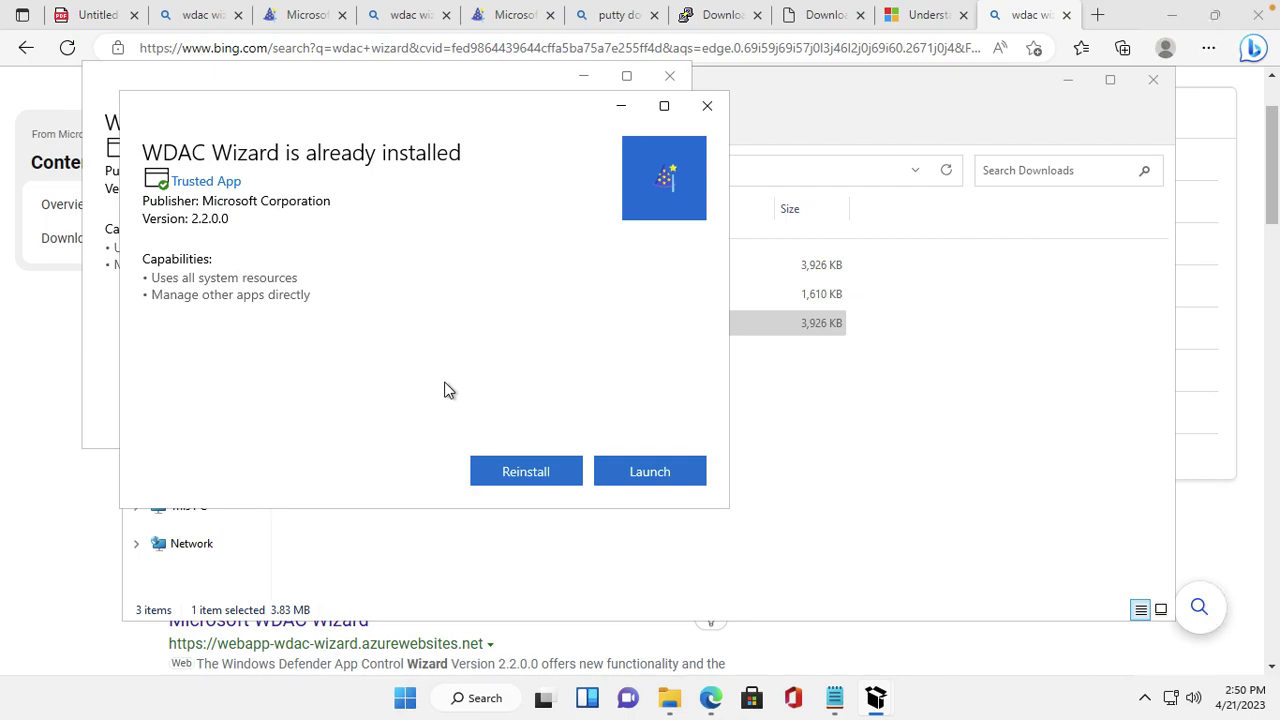
pyautogui.click(632, 476)
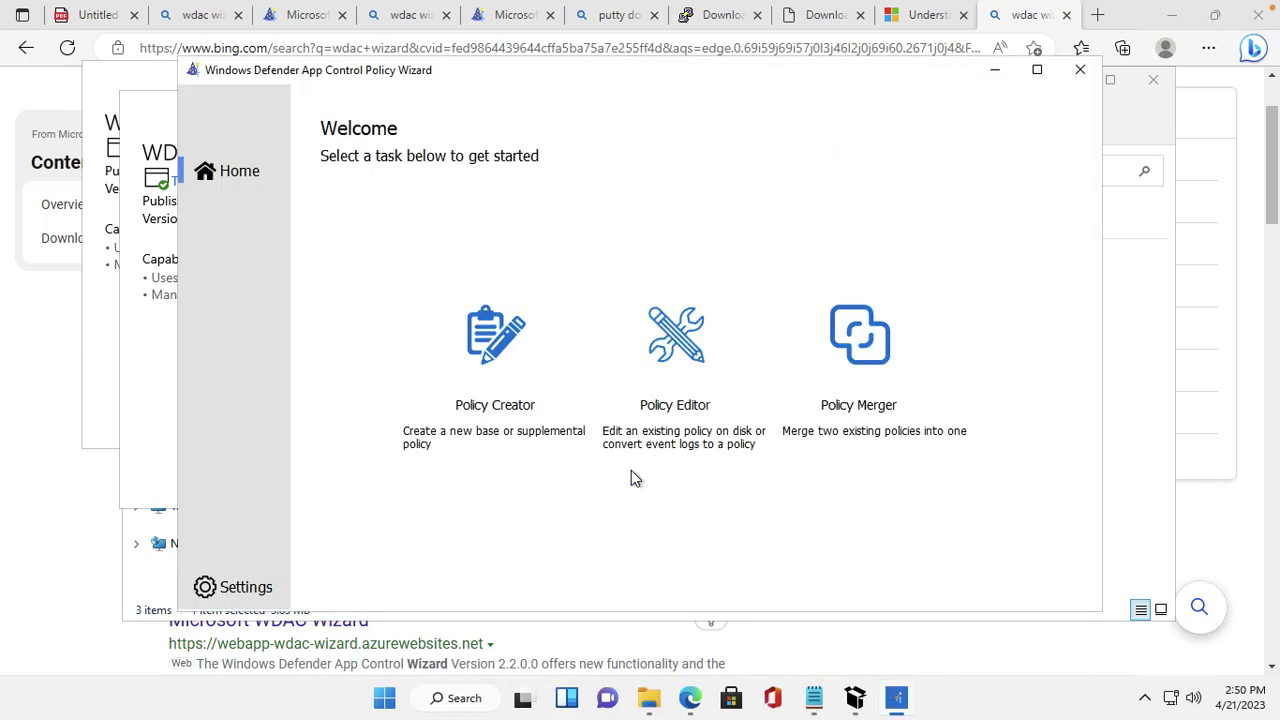
# Check the contents of the wdac folder on the C: drive in File Explorer and return to the policy wizard
pyautogui.click(648, 697)
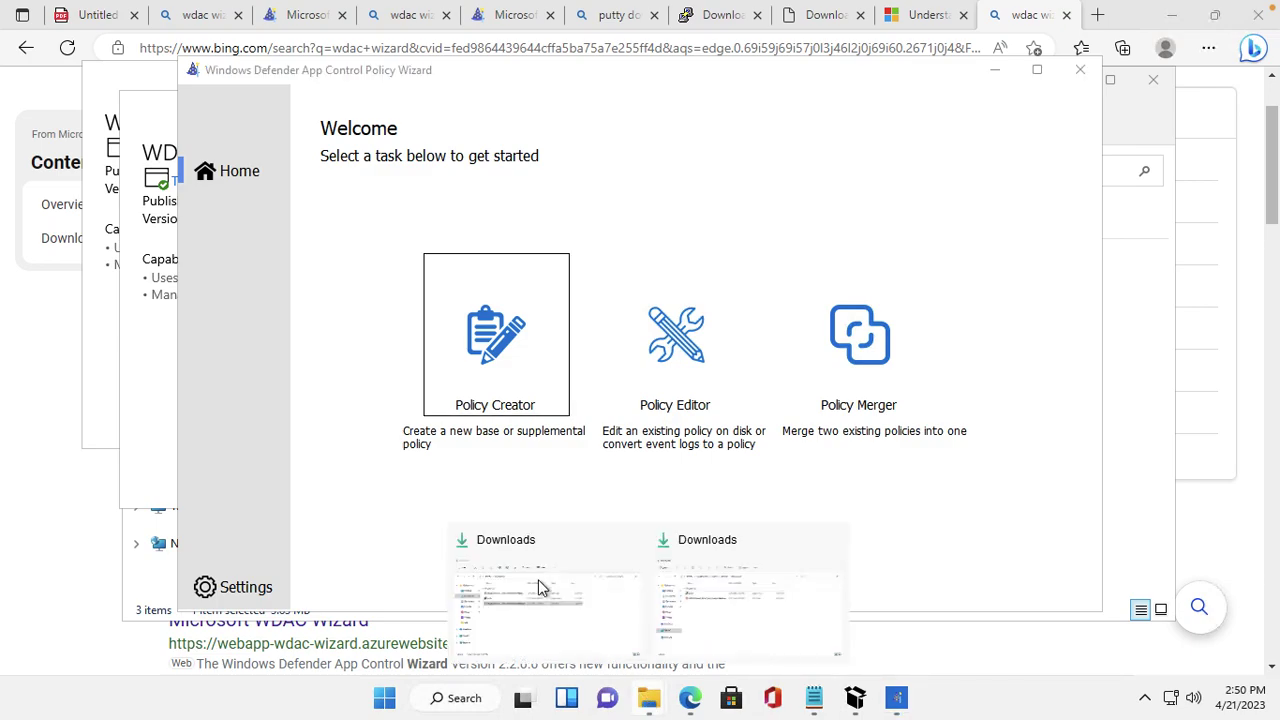
pyautogui.click(538, 581)
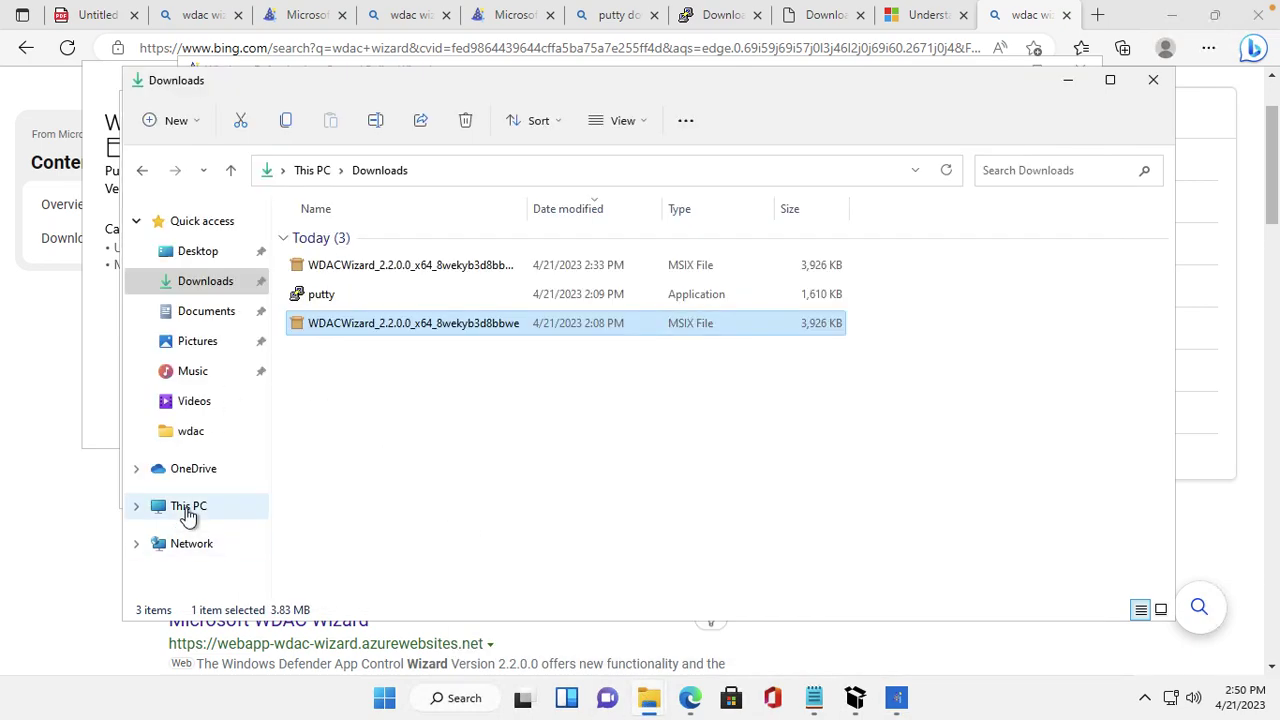
pyautogui.click(188, 513)
pyautogui.doubleClick(398, 389)
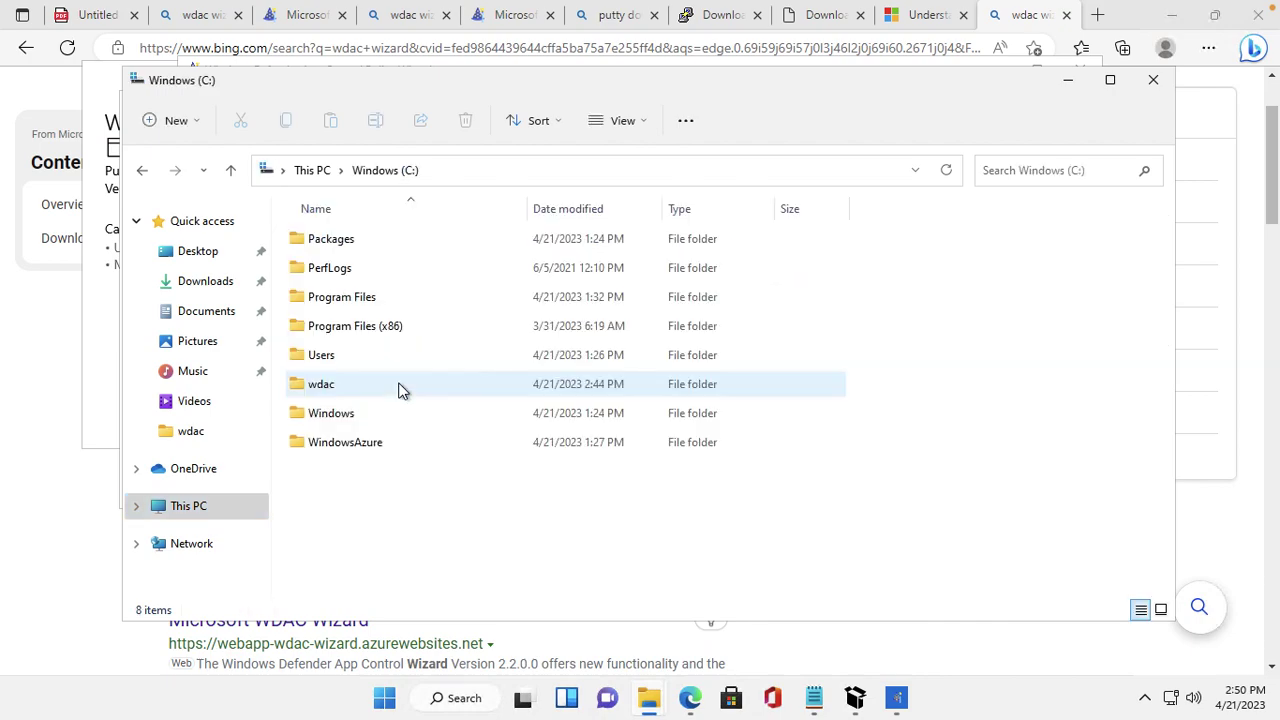
pyautogui.doubleClick(323, 388)
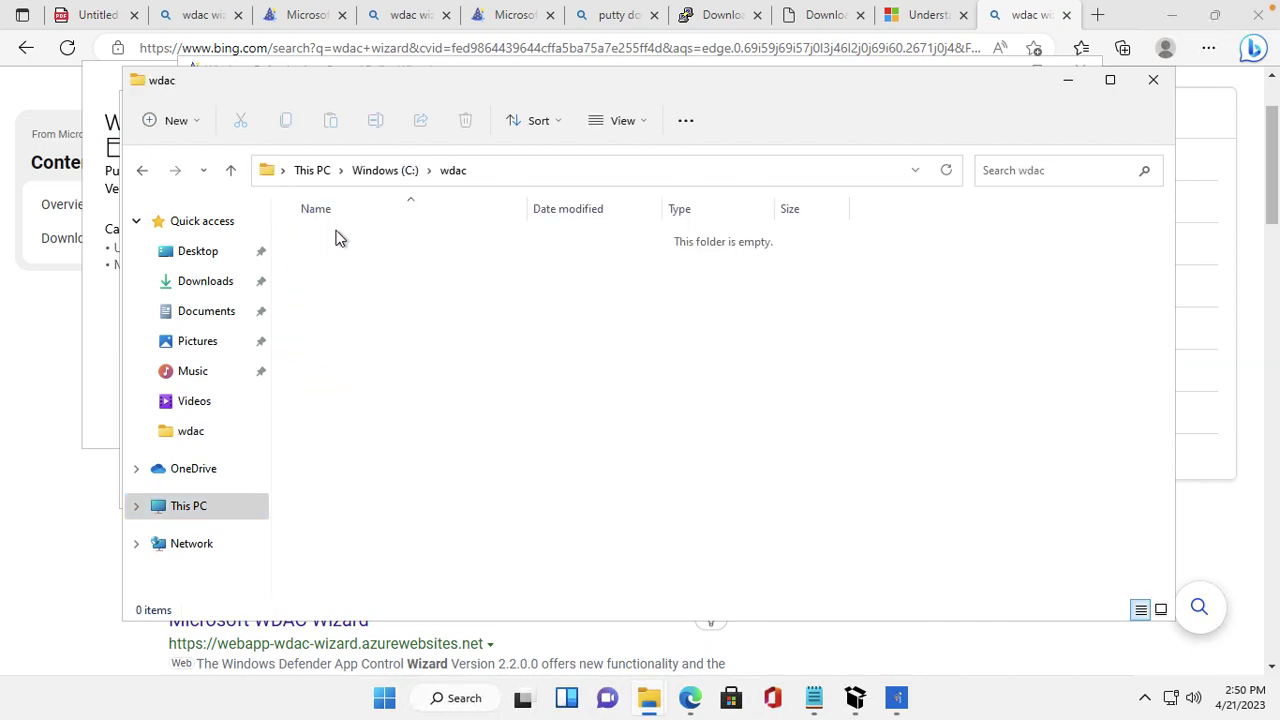
pyautogui.click(142, 172)
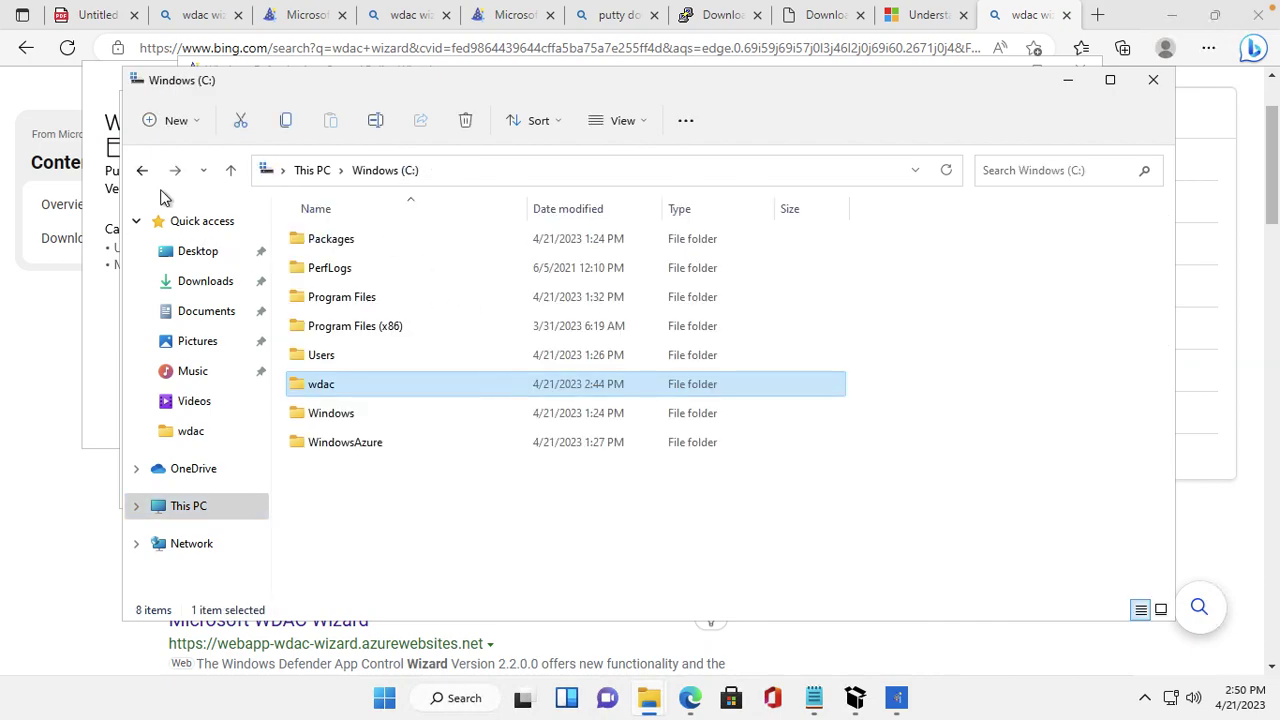
pyautogui.click(1072, 87)
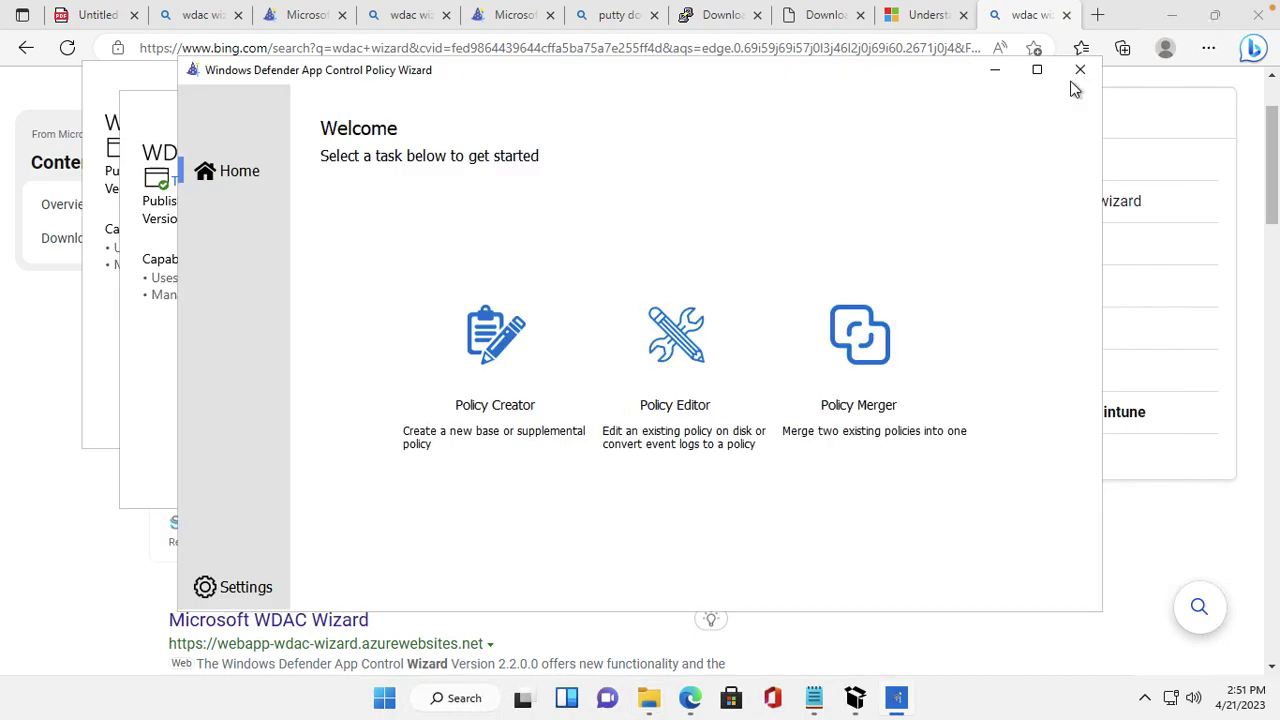
# Start a new policy in Policy Creator using the Single Policy Format
pyautogui.click(478, 342)
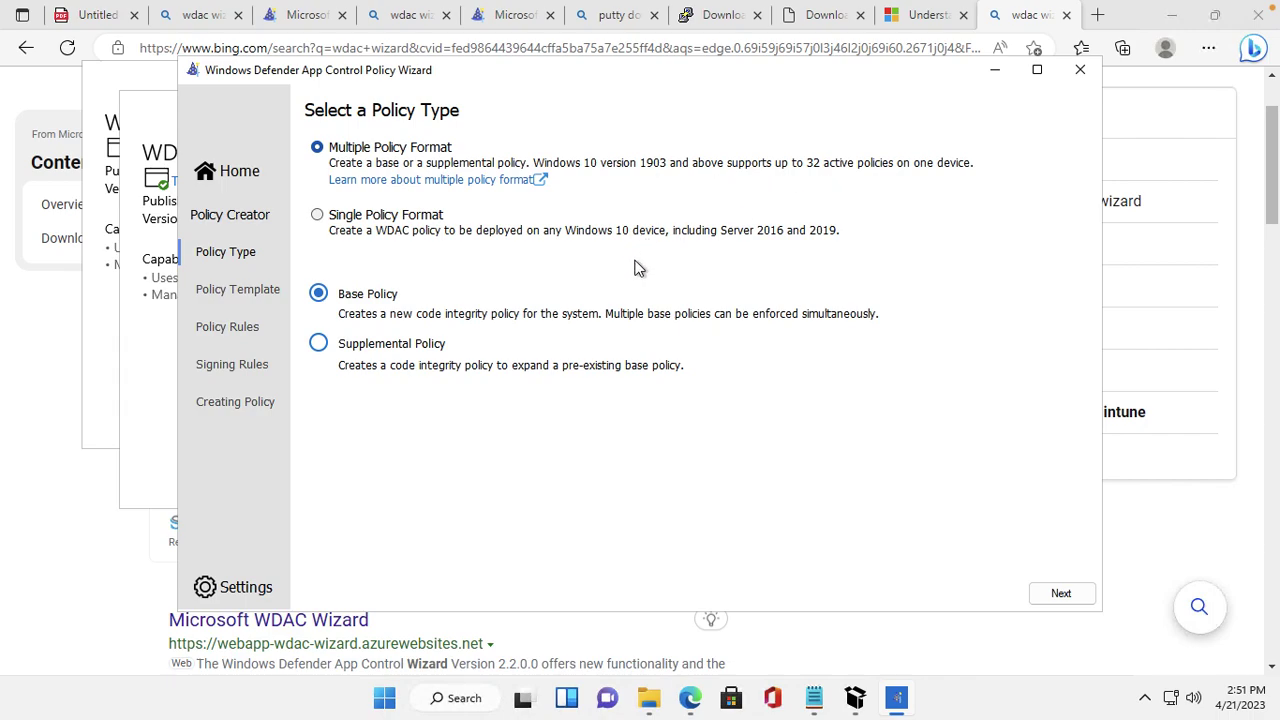
pyautogui.click(317, 216)
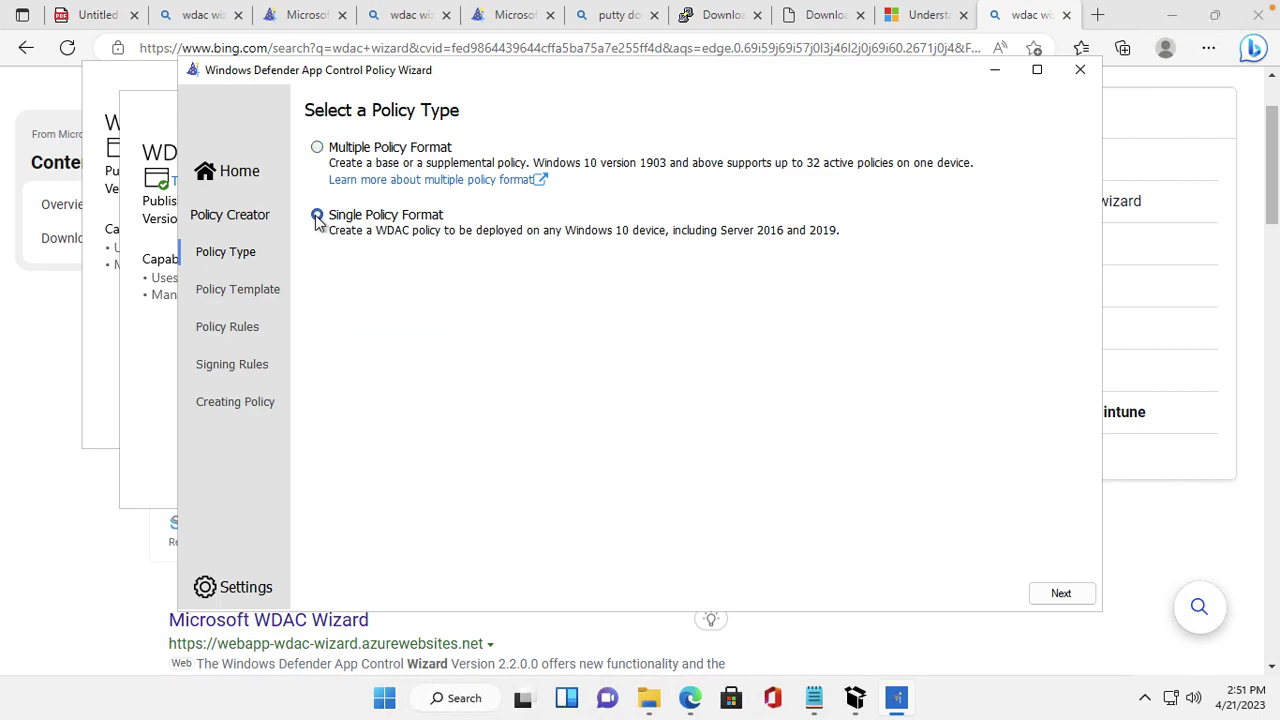
pyautogui.click(1059, 596)
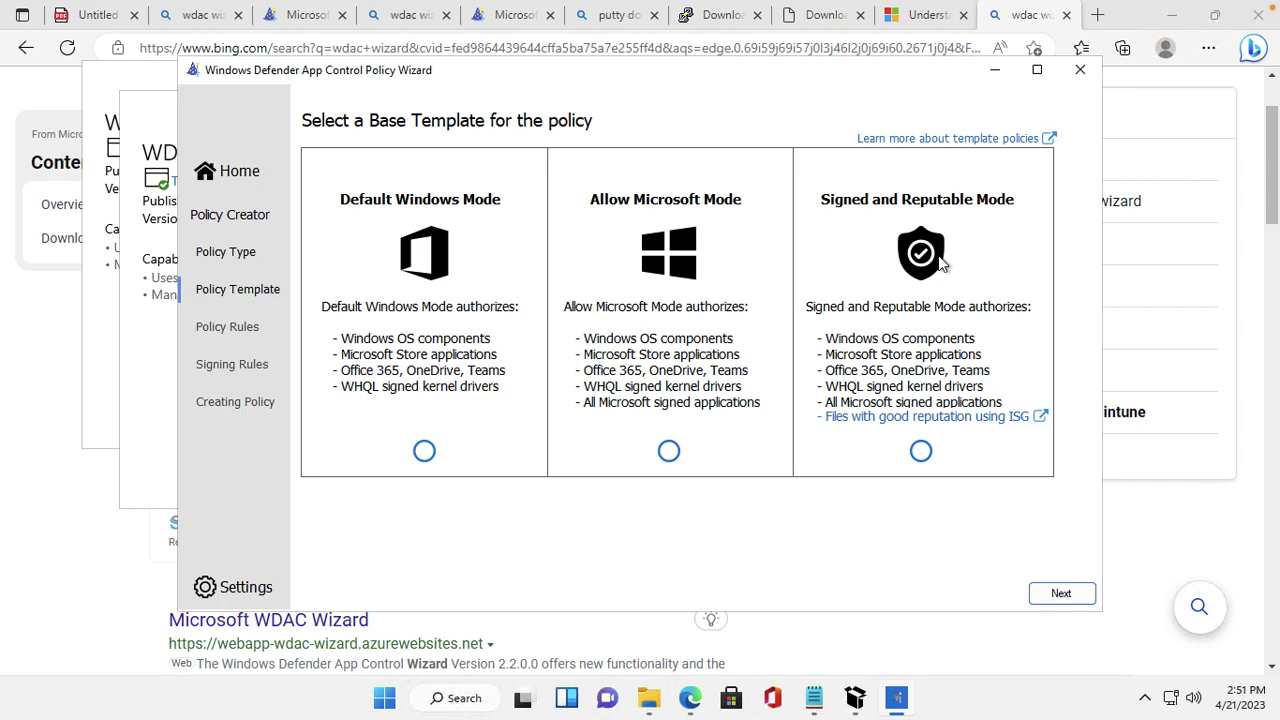
# Choose the Signed and Reputable Mode template and set the policy file location to C:\wdac\wdac.xml
pyautogui.click(921, 452)
pyautogui.click(800, 566)
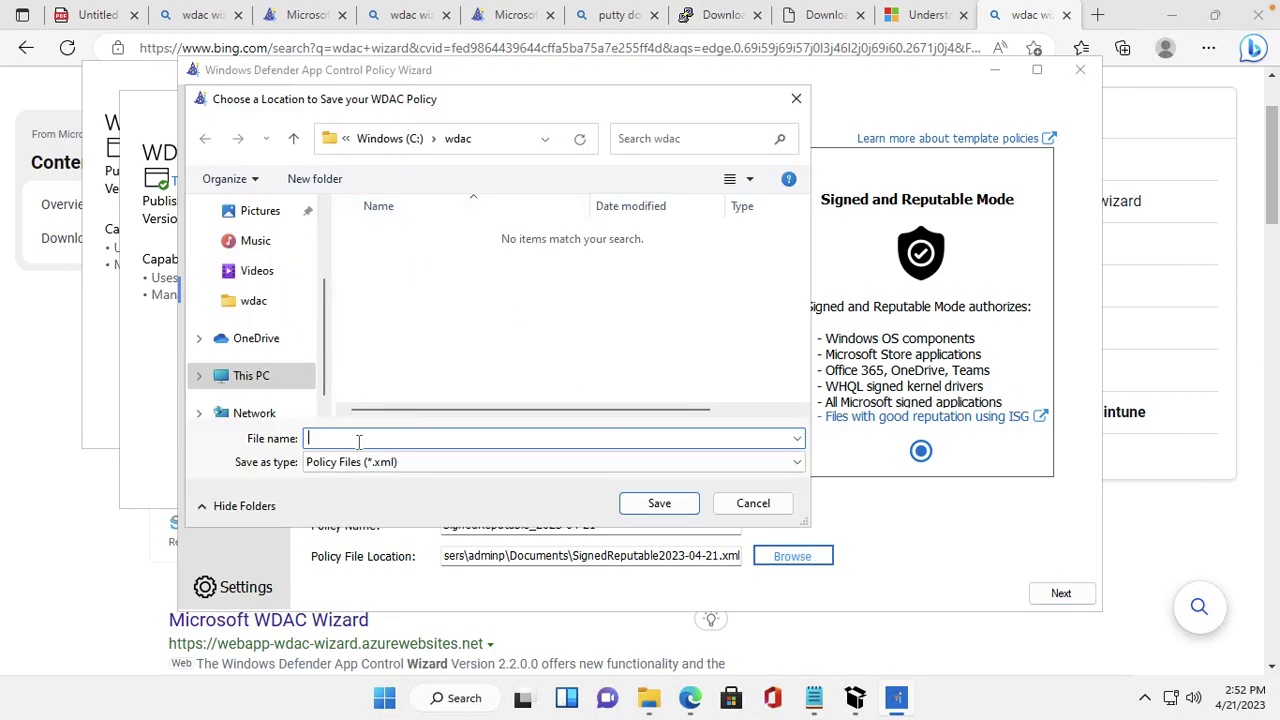
pyautogui.write('wdac')
pyautogui.click(659, 504)
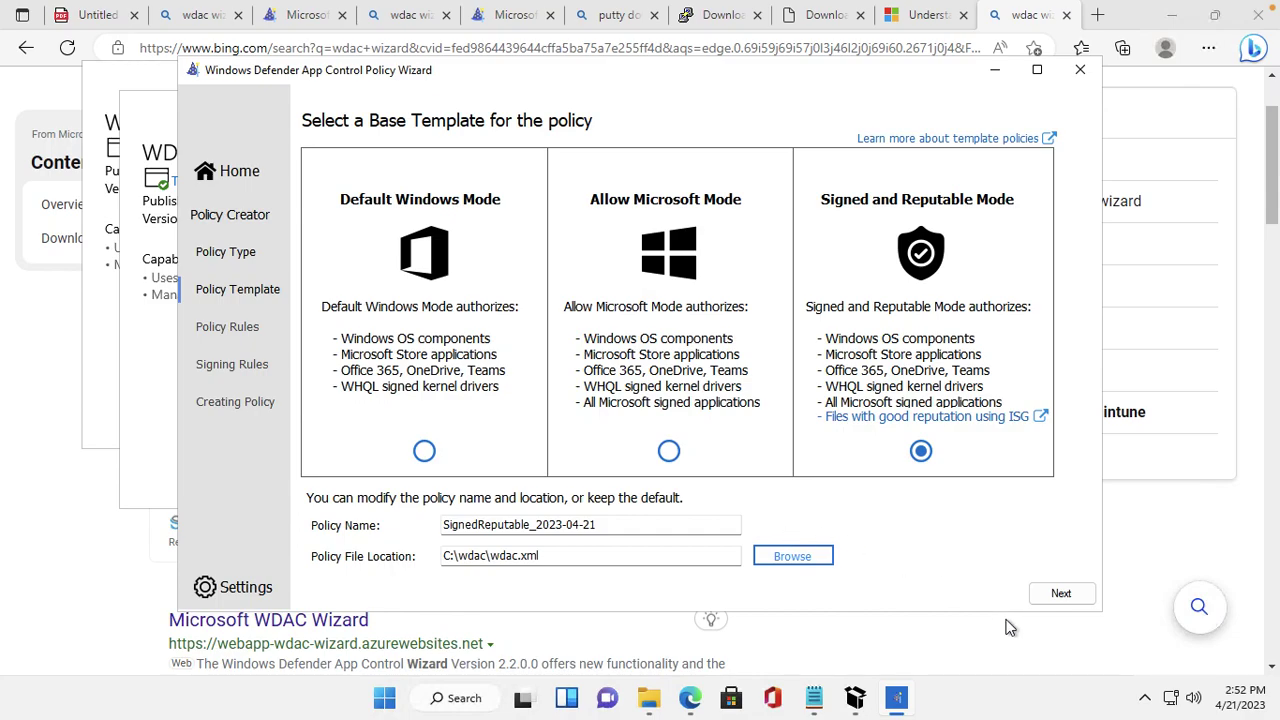
pyautogui.click(1057, 601)
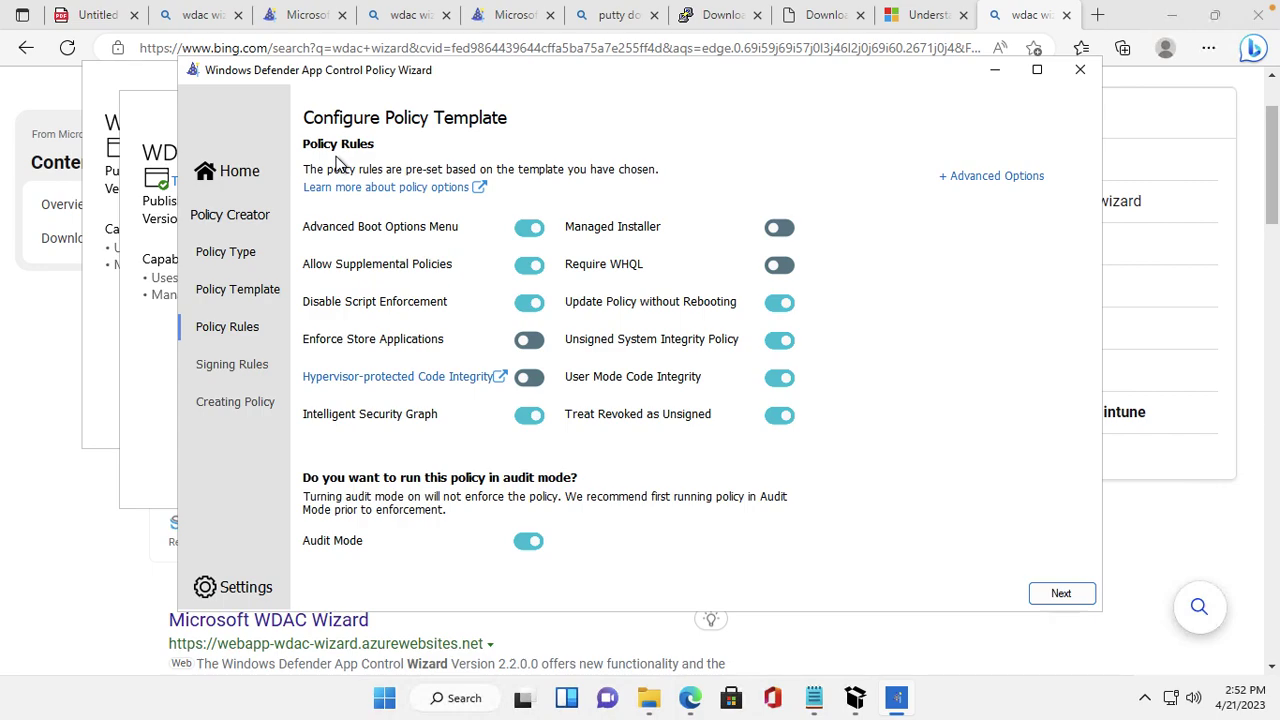
# Turn off Audit Mode in the policy rules and build the policy with the default signing rules
pyautogui.click(1034, 180)
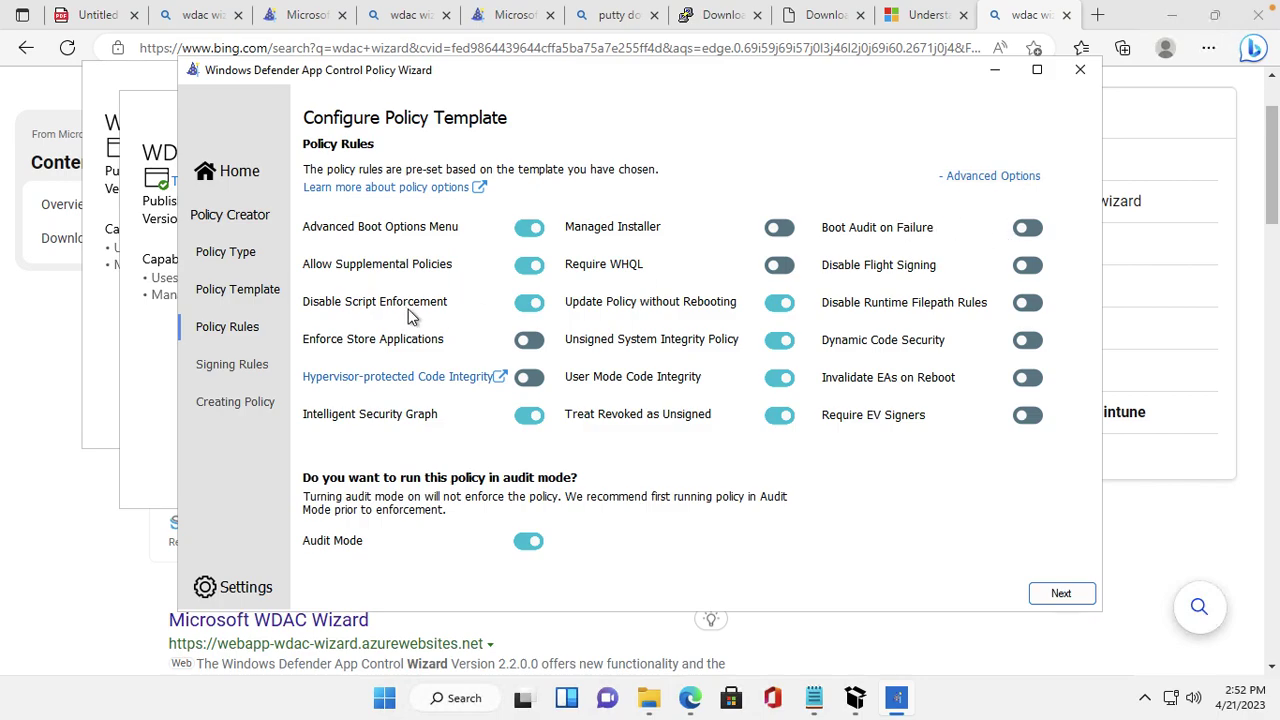
pyautogui.click(972, 180)
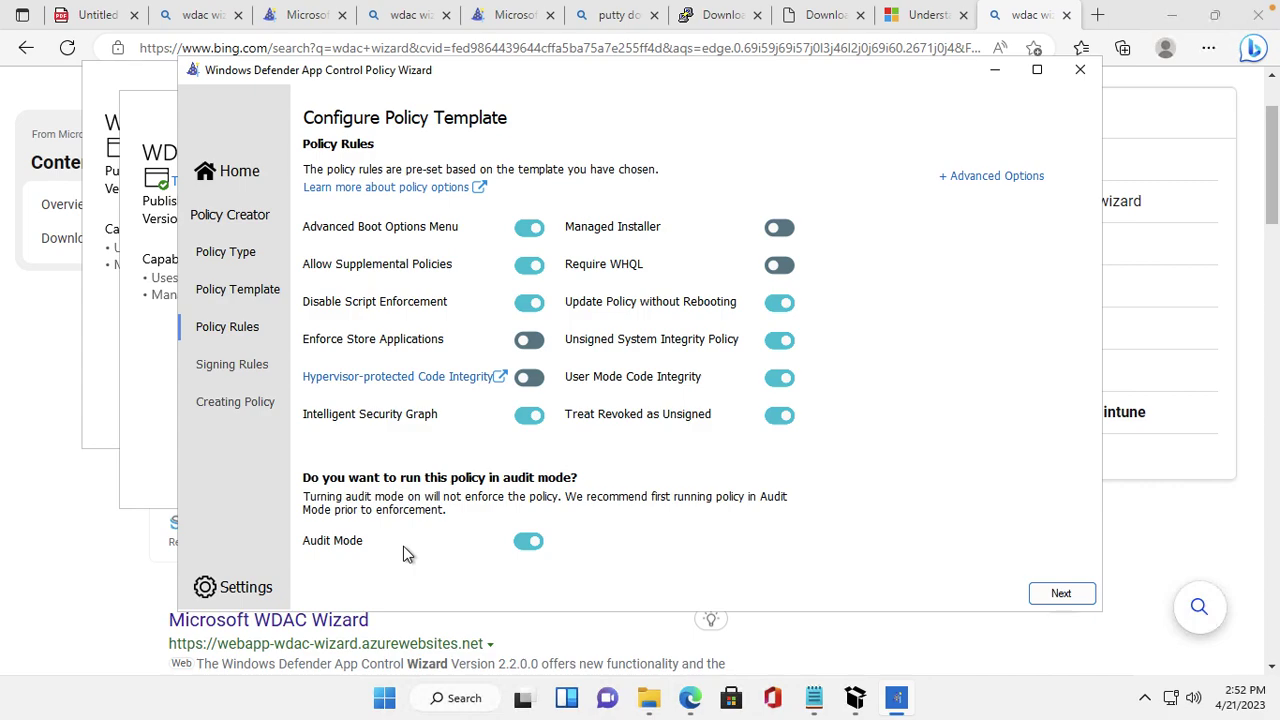
pyautogui.moveTo(560, 506)
pyautogui.click(524, 550)
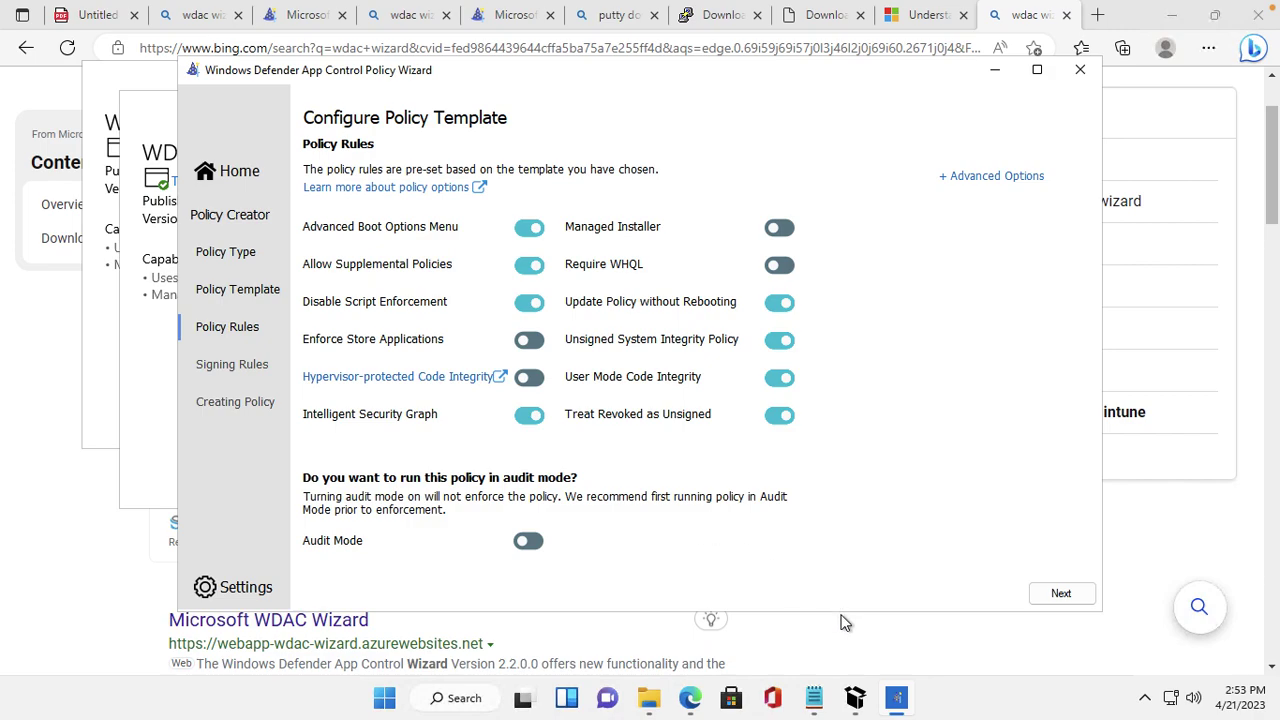
pyautogui.click(1045, 595)
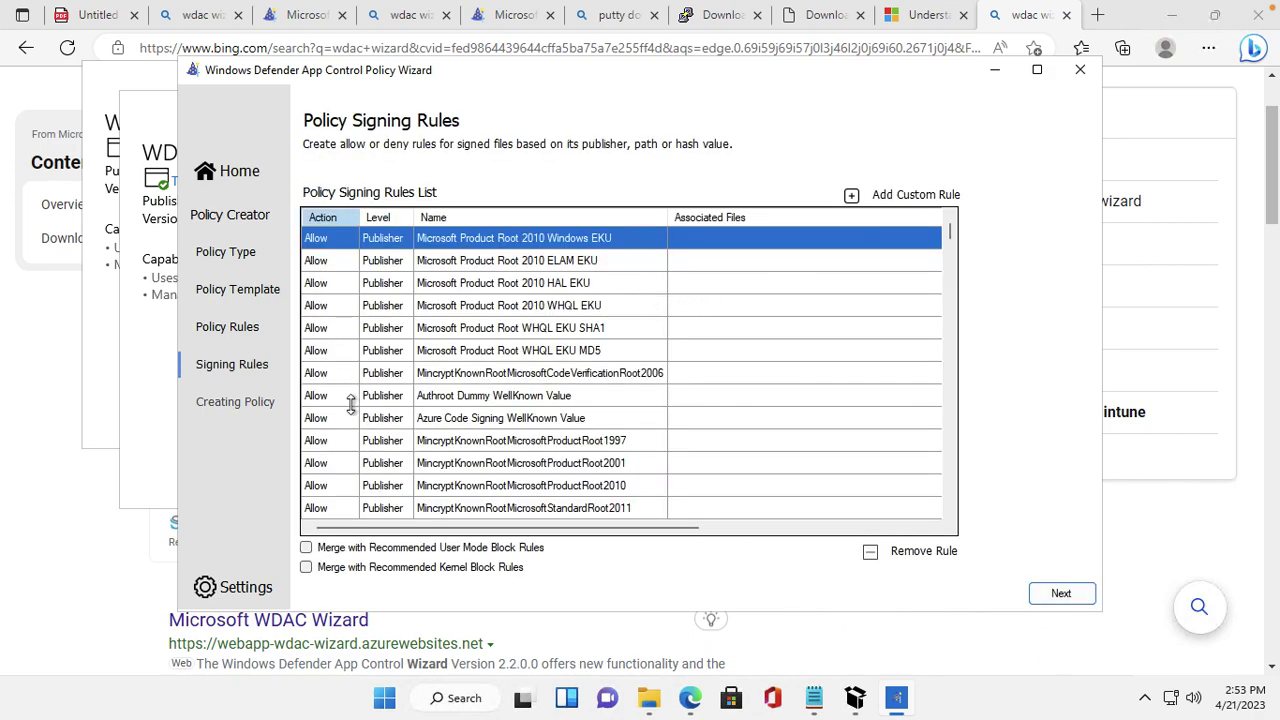
pyautogui.click(1062, 594)
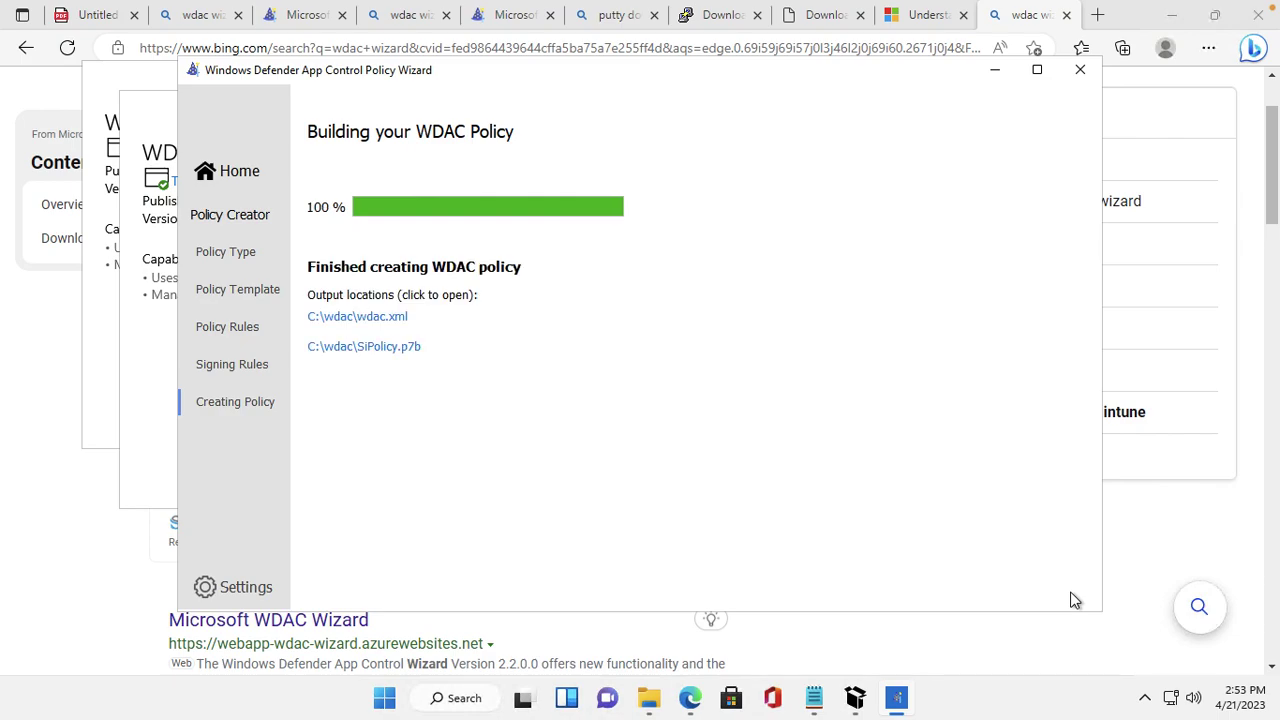
# Check the generated policy files in the wdac folder on the C: drive in File Explorer
pyautogui.click(649, 708)
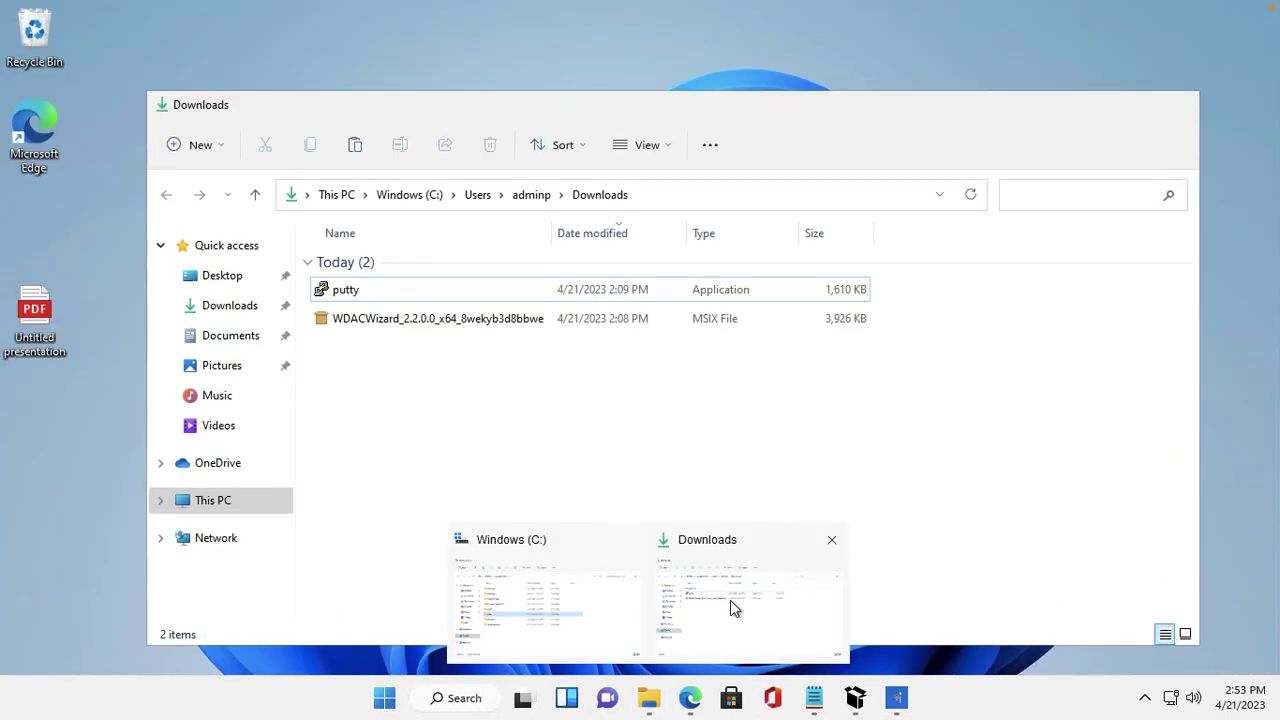
pyautogui.click(730, 600)
pyautogui.click(226, 531)
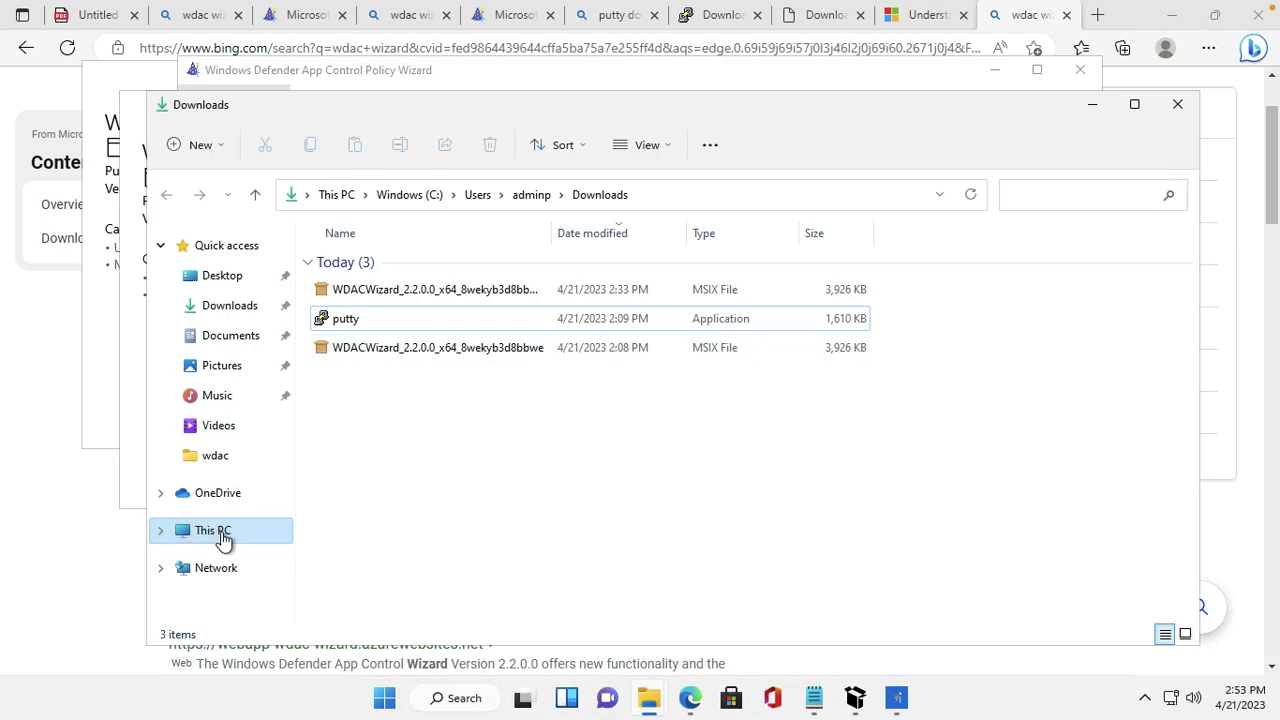
pyautogui.doubleClick(448, 408)
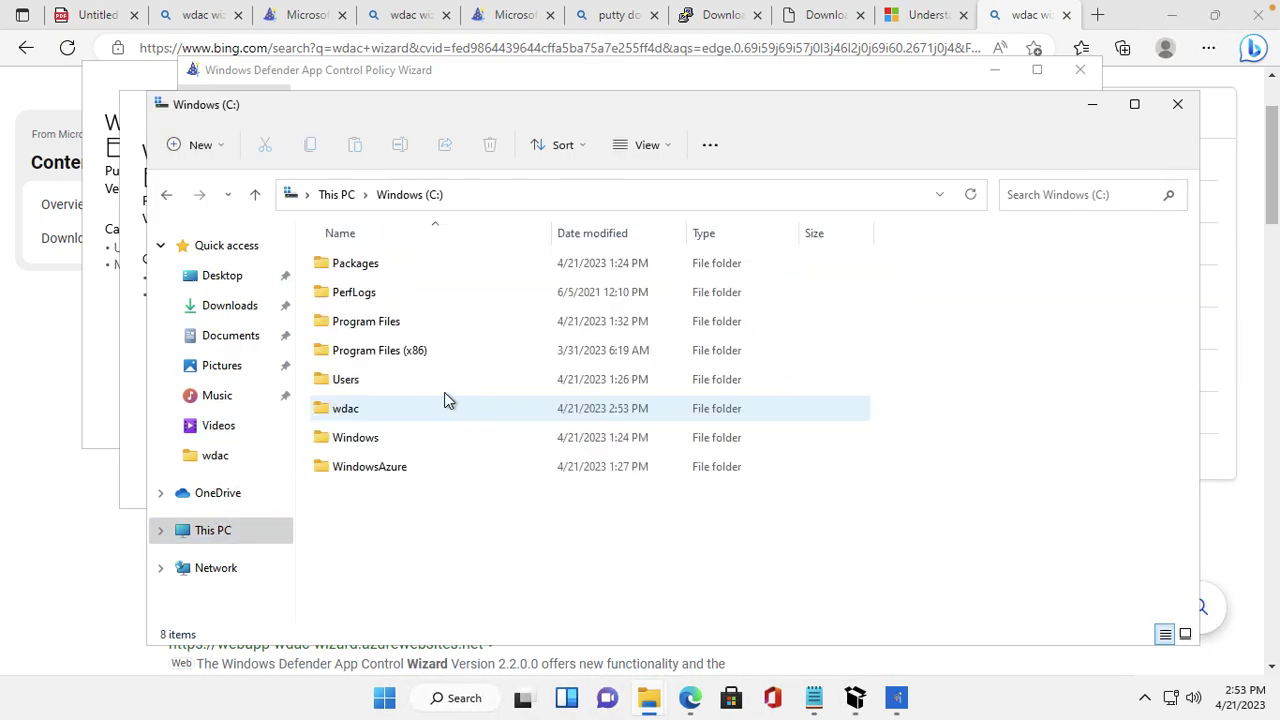
pyautogui.doubleClick(366, 417)
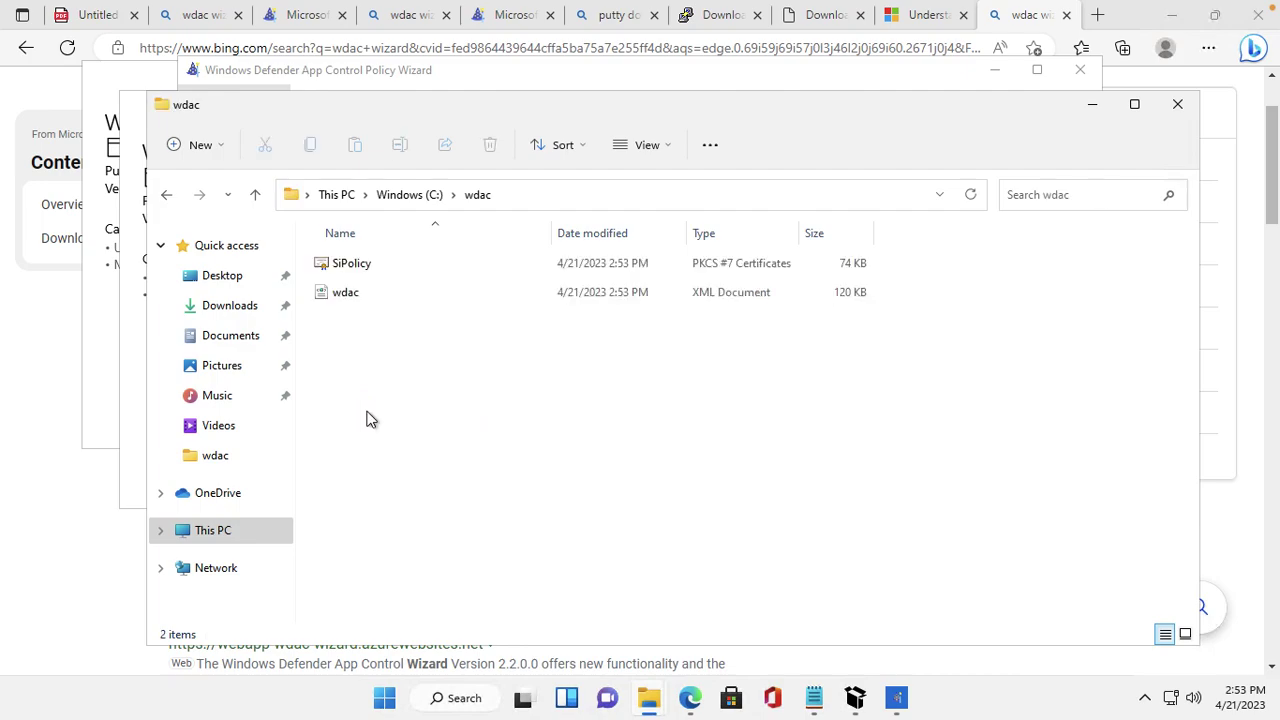
pyautogui.click(370, 302)
pyautogui.click(380, 363)
# Open Windows PowerShell ISE and look up the policy import command in the WDAC Configuration PDF in Edge
pyautogui.click(466, 700)
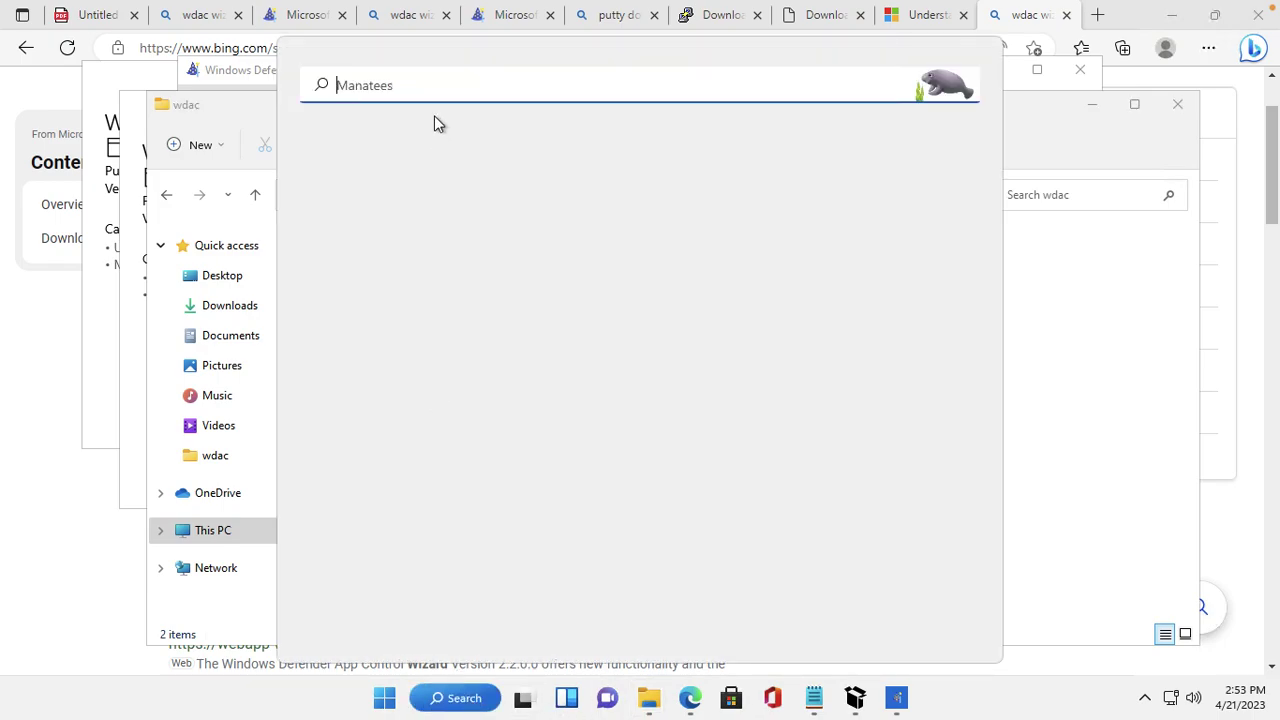
pyautogui.write('power')
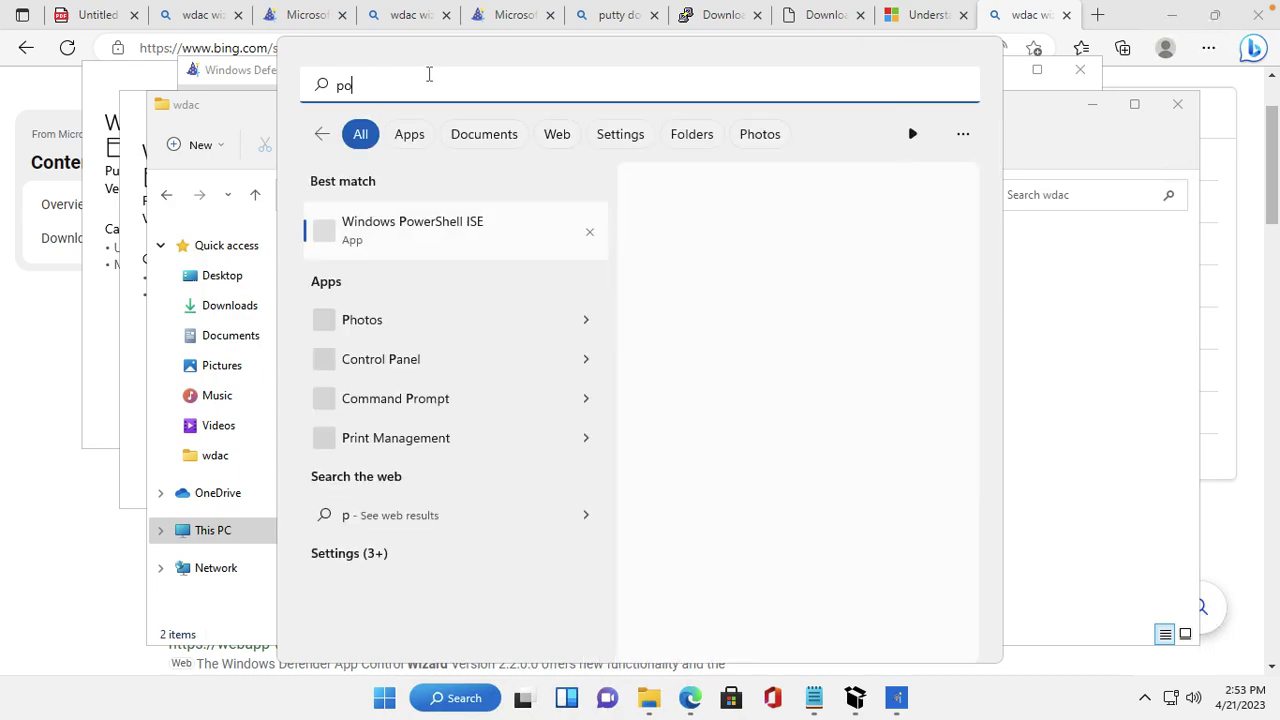
pyautogui.click(490, 233)
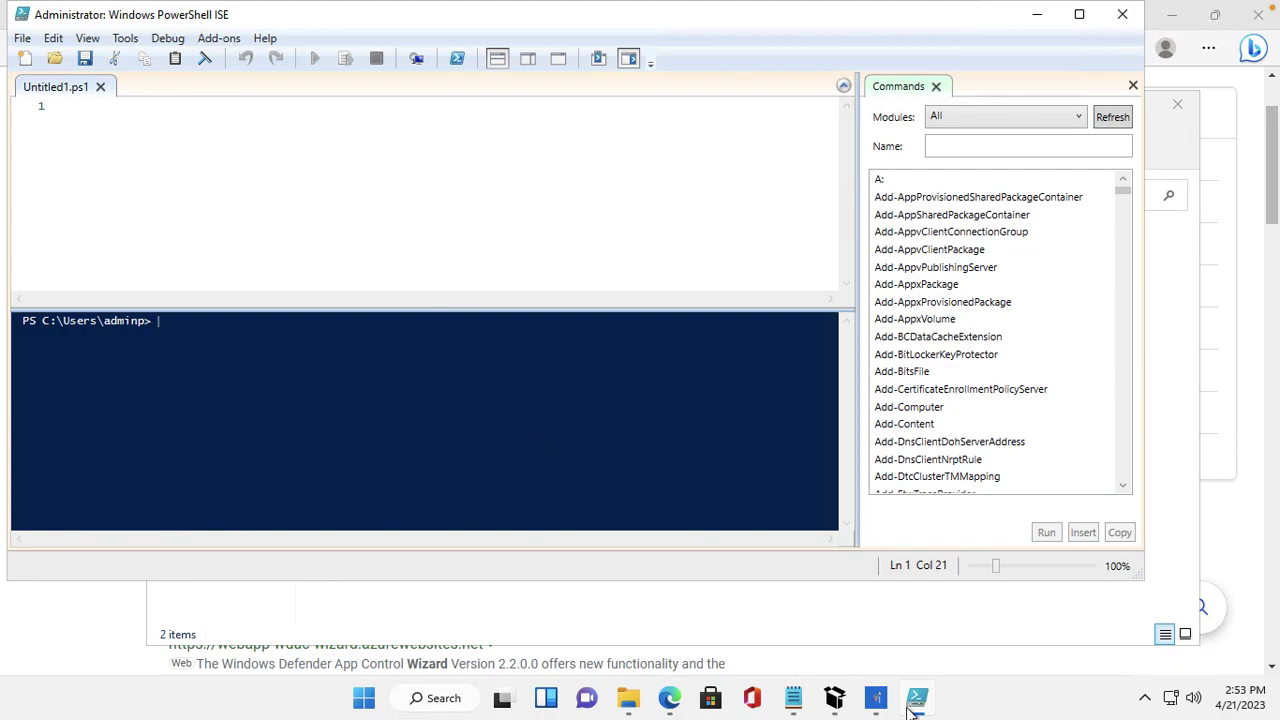
pyautogui.click(670, 698)
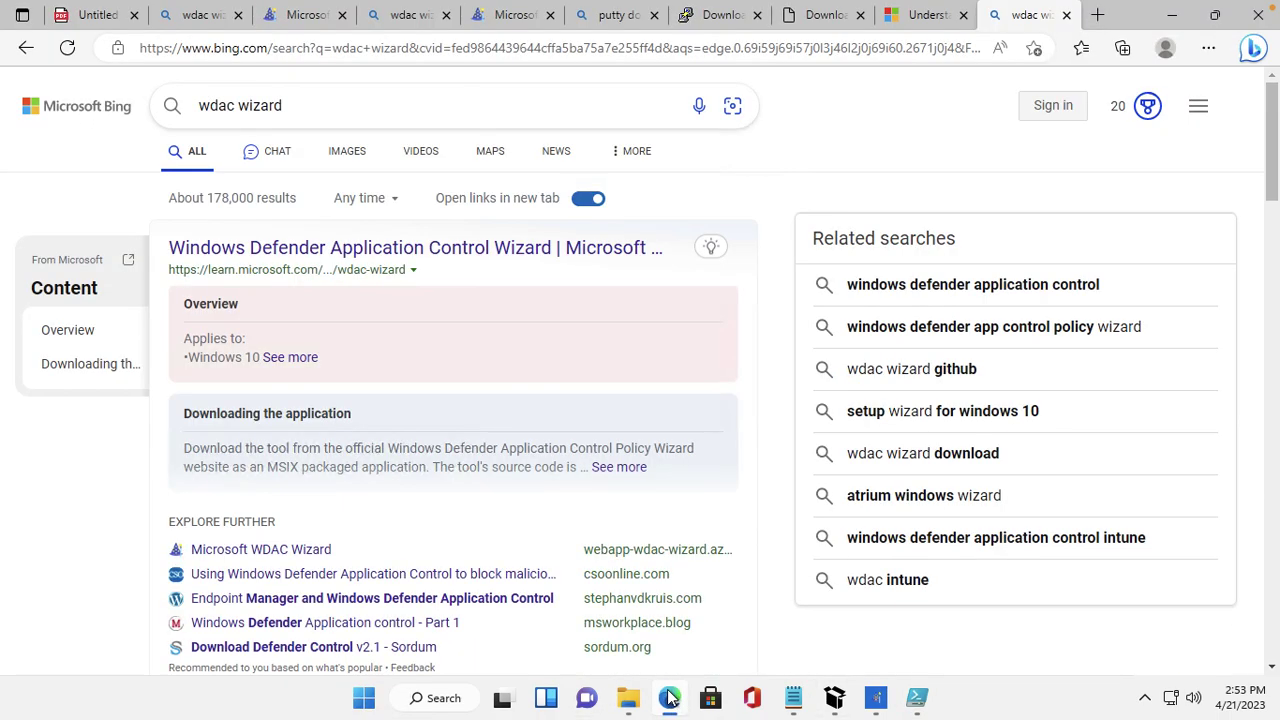
pyautogui.click(88, 18)
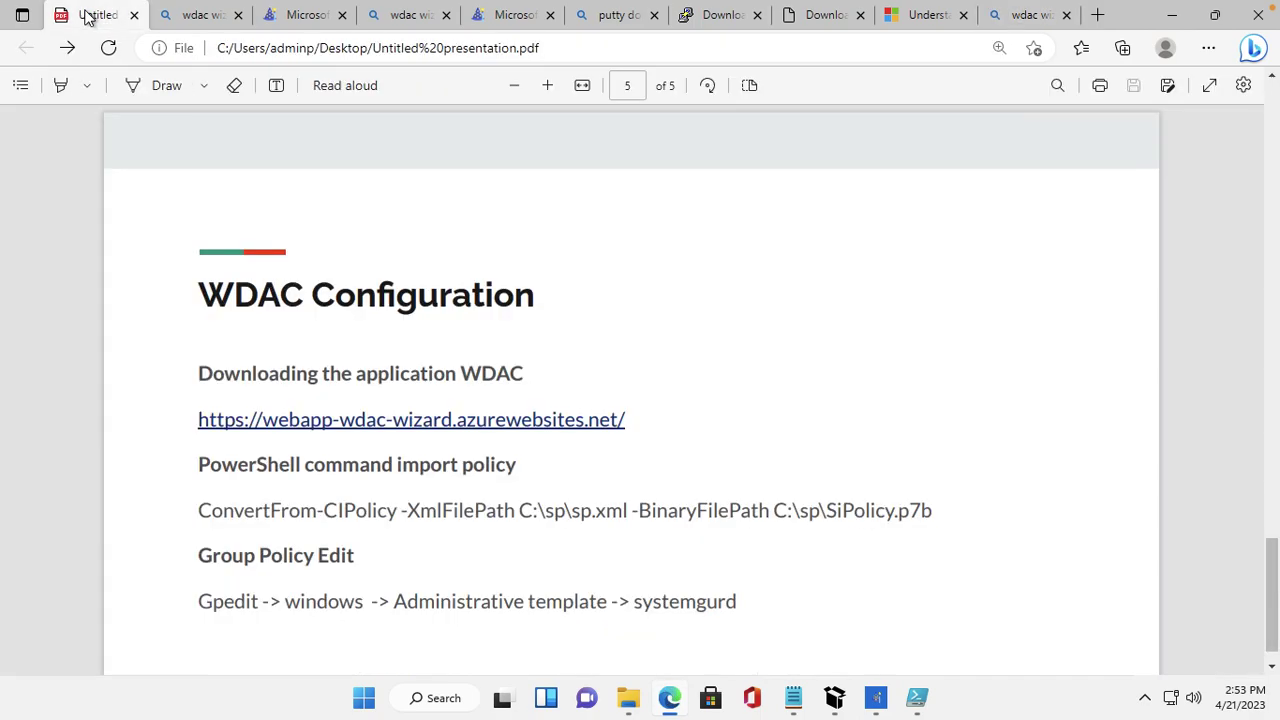
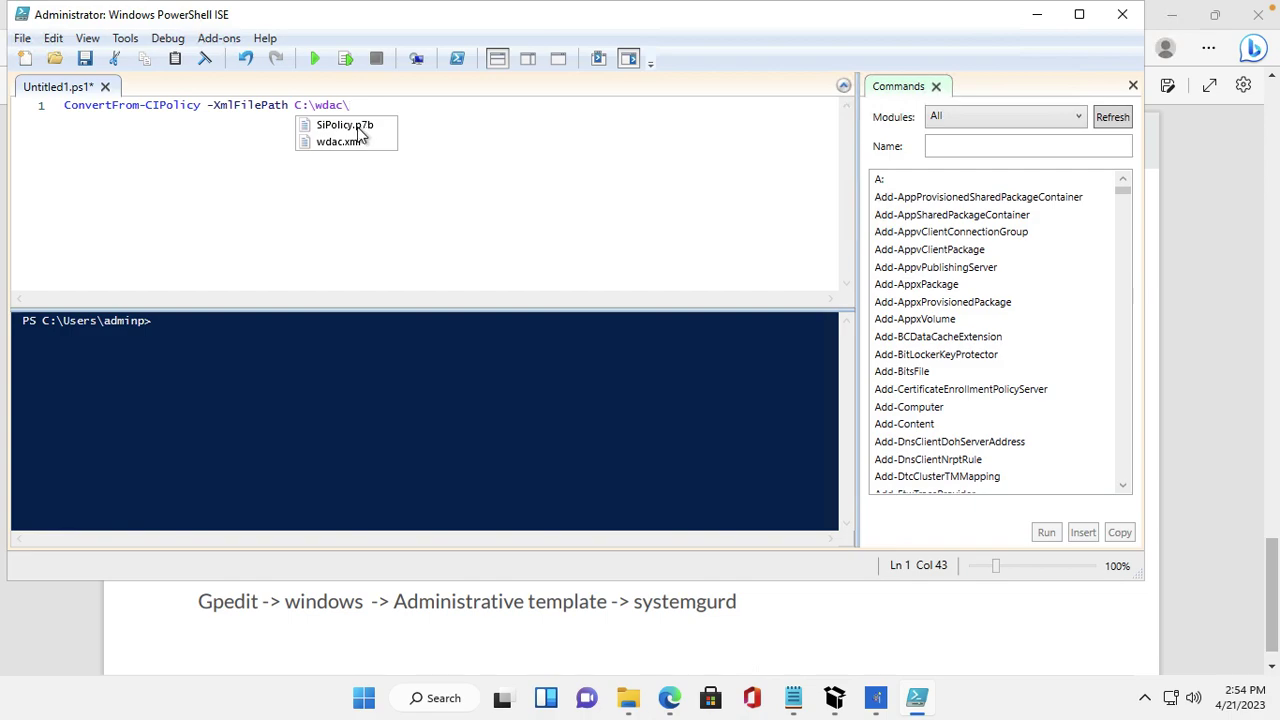
# In PowerShell ISE, write and run ConvertFrom-CIPolicy -XmlFilePath C:\wdac\wdac.xml -BinaryFilePath C:\wdac\SiPolicy.p7b
pyautogui.doubleClick(351, 143)
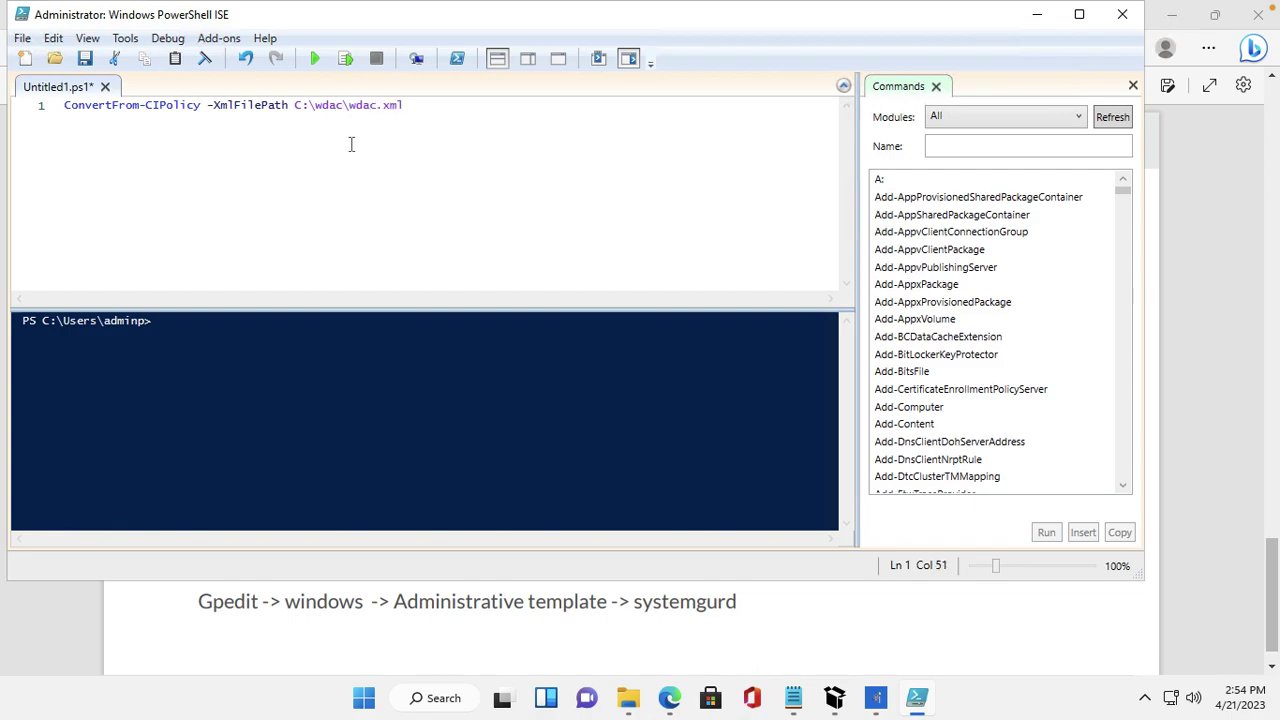
pyautogui.write('-')
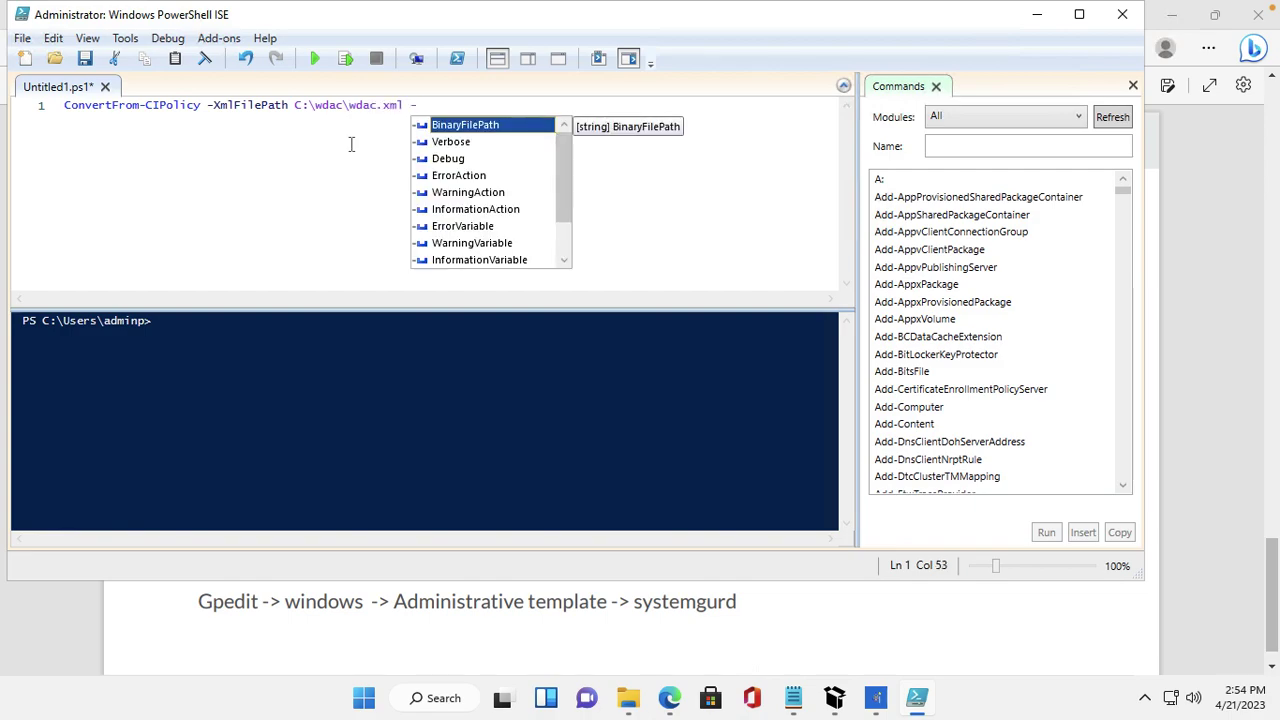
pyautogui.doubleClick(488, 129)
pyautogui.write('C:')
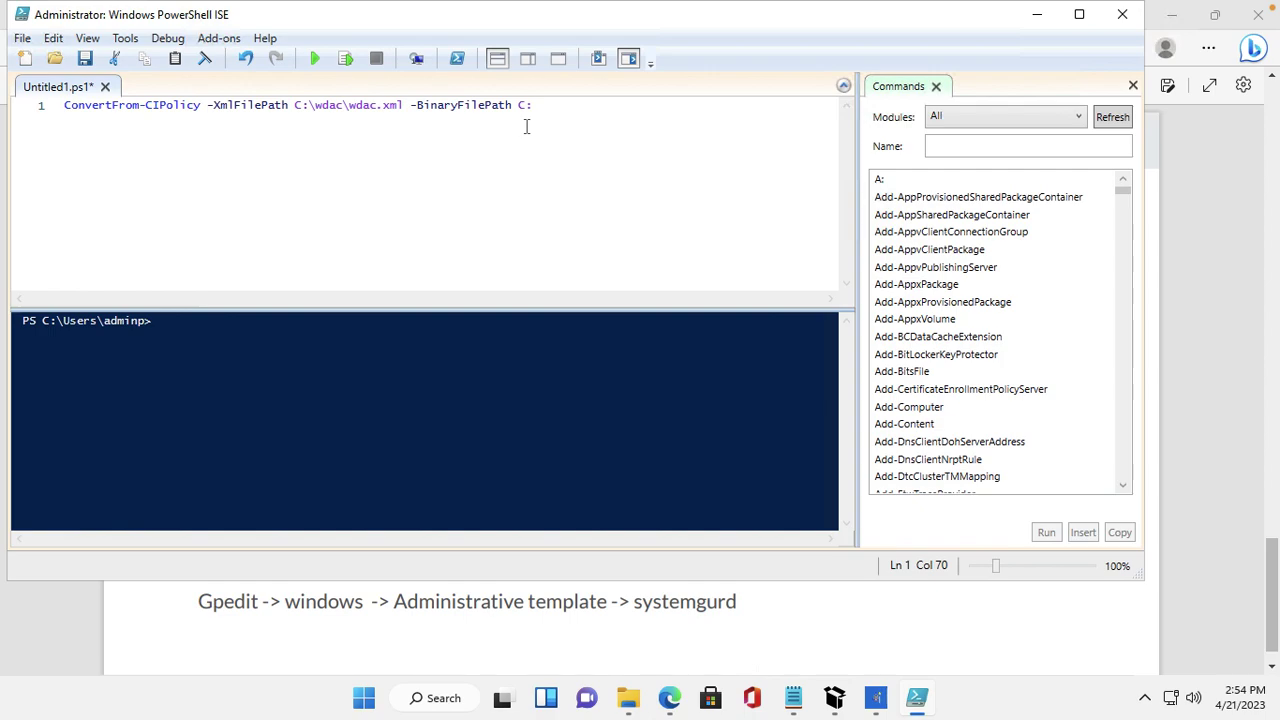
pyautogui.write('\\wd')
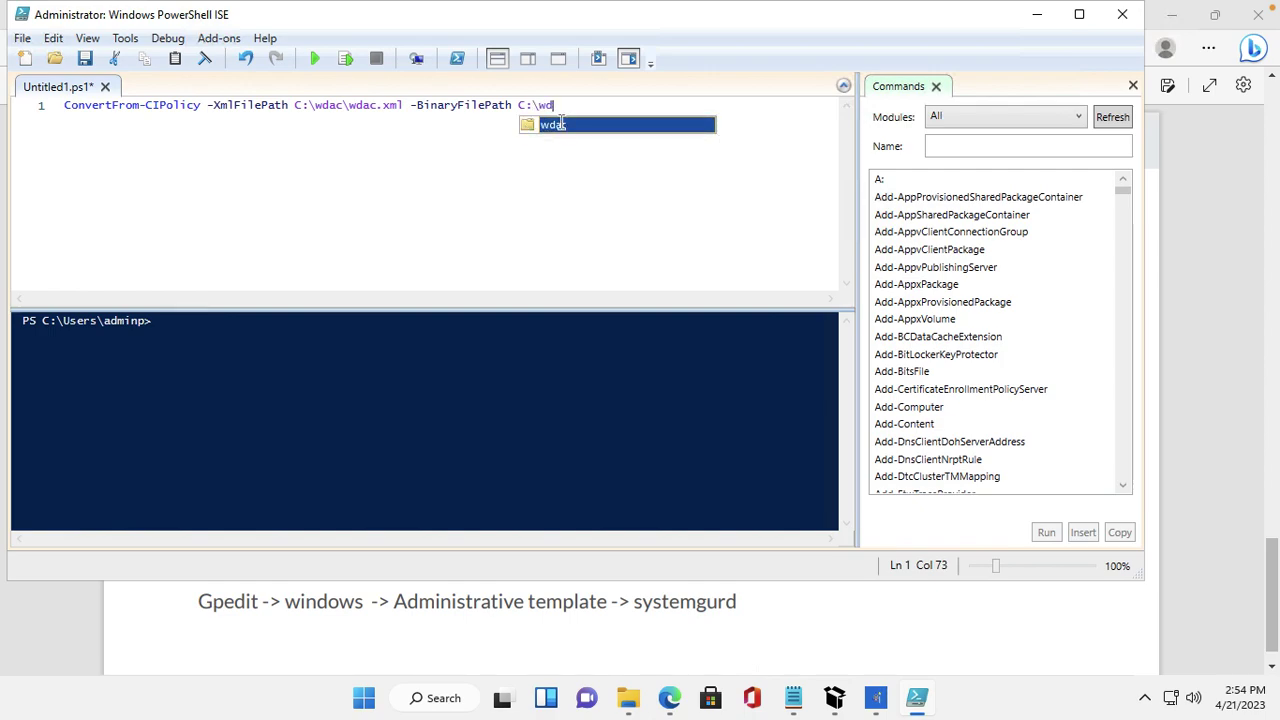
pyautogui.press('Tab')
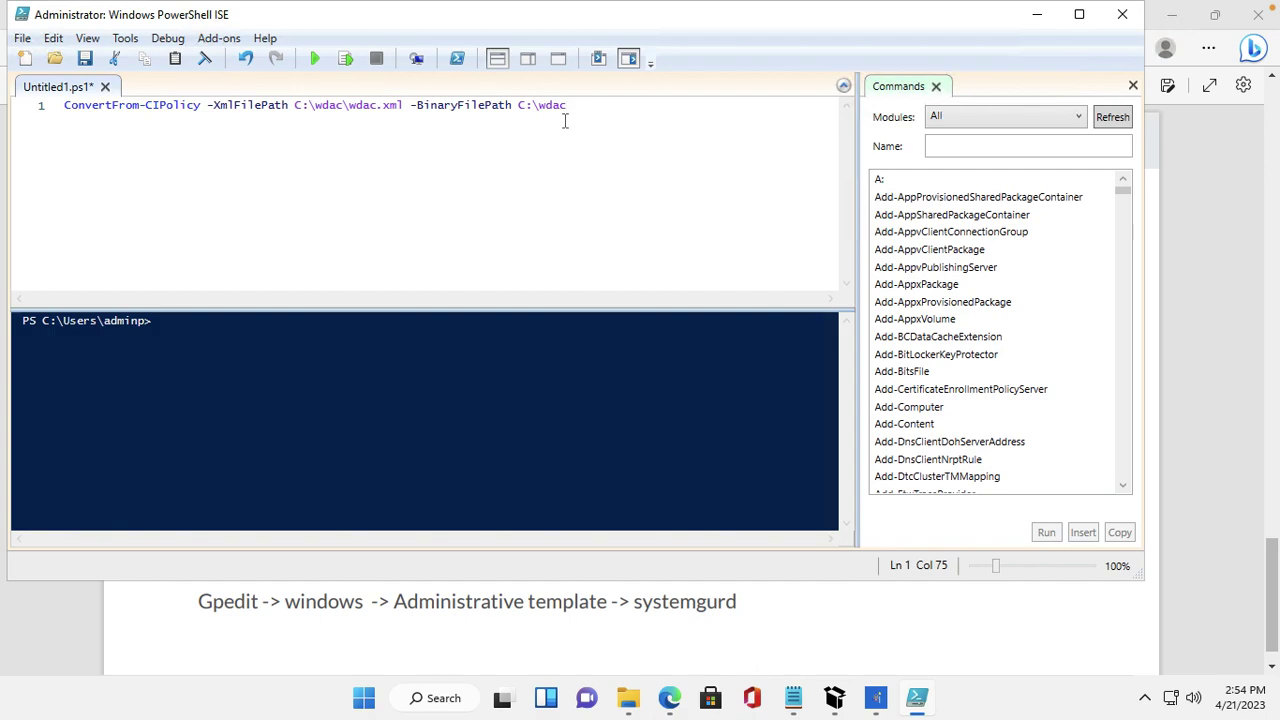
pyautogui.write('\\')
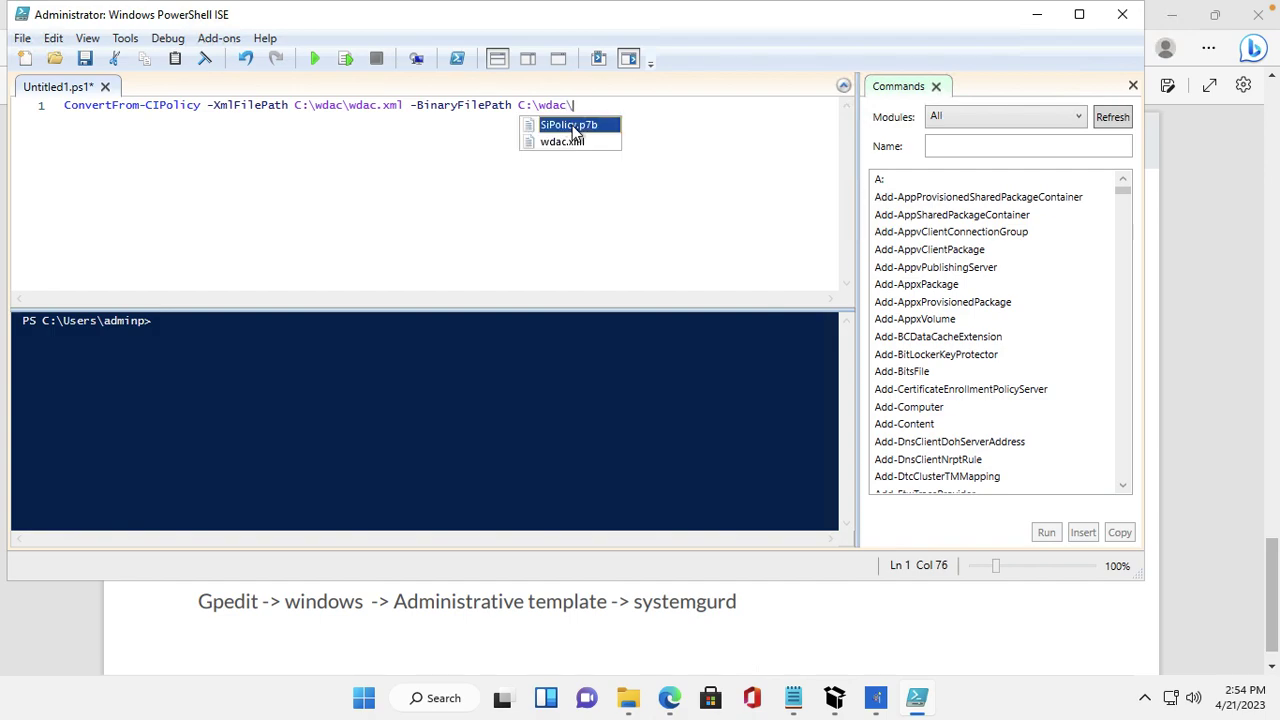
pyautogui.doubleClick(575, 130)
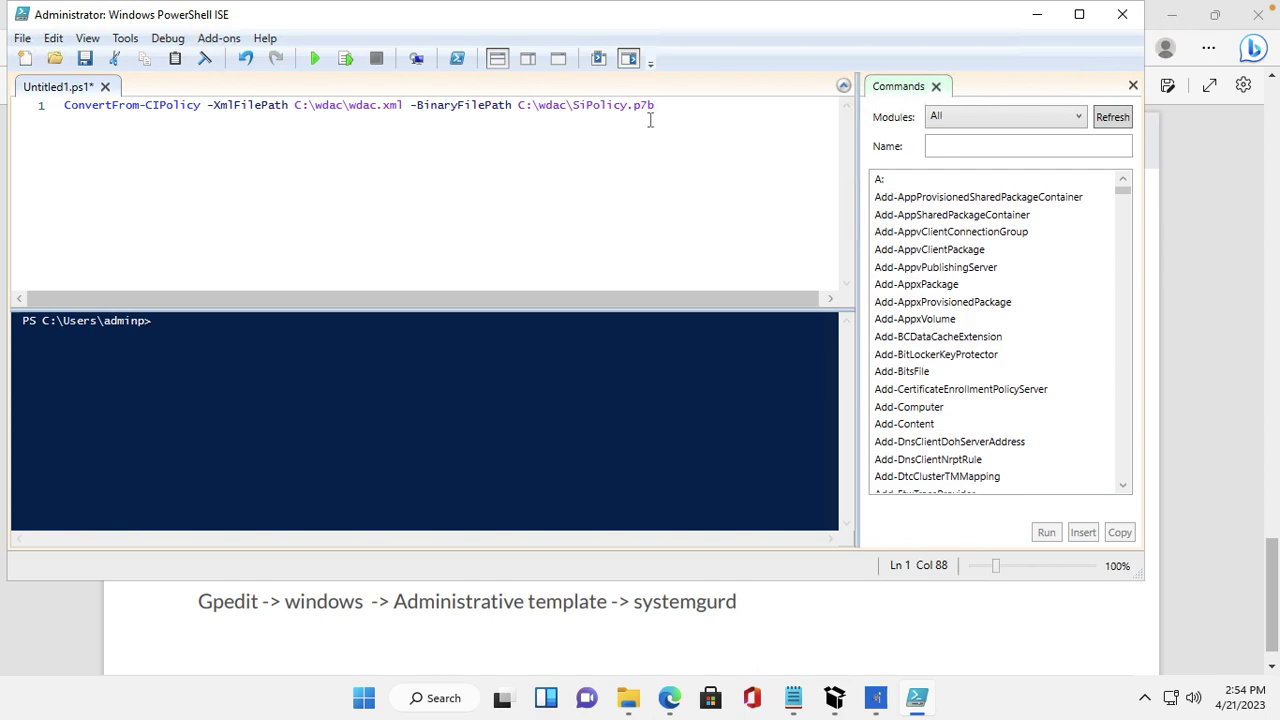
pyautogui.moveTo(654, 104); pyautogui.dragTo(56, 104)
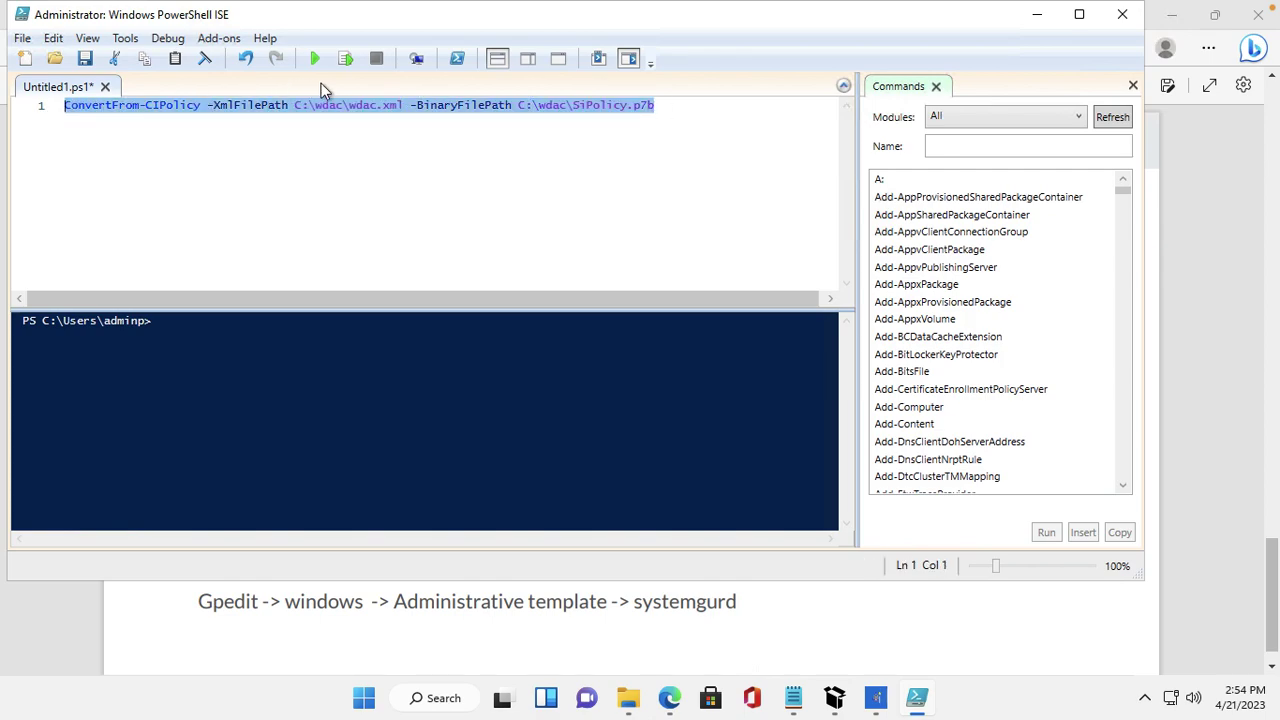
pyautogui.click(318, 61)
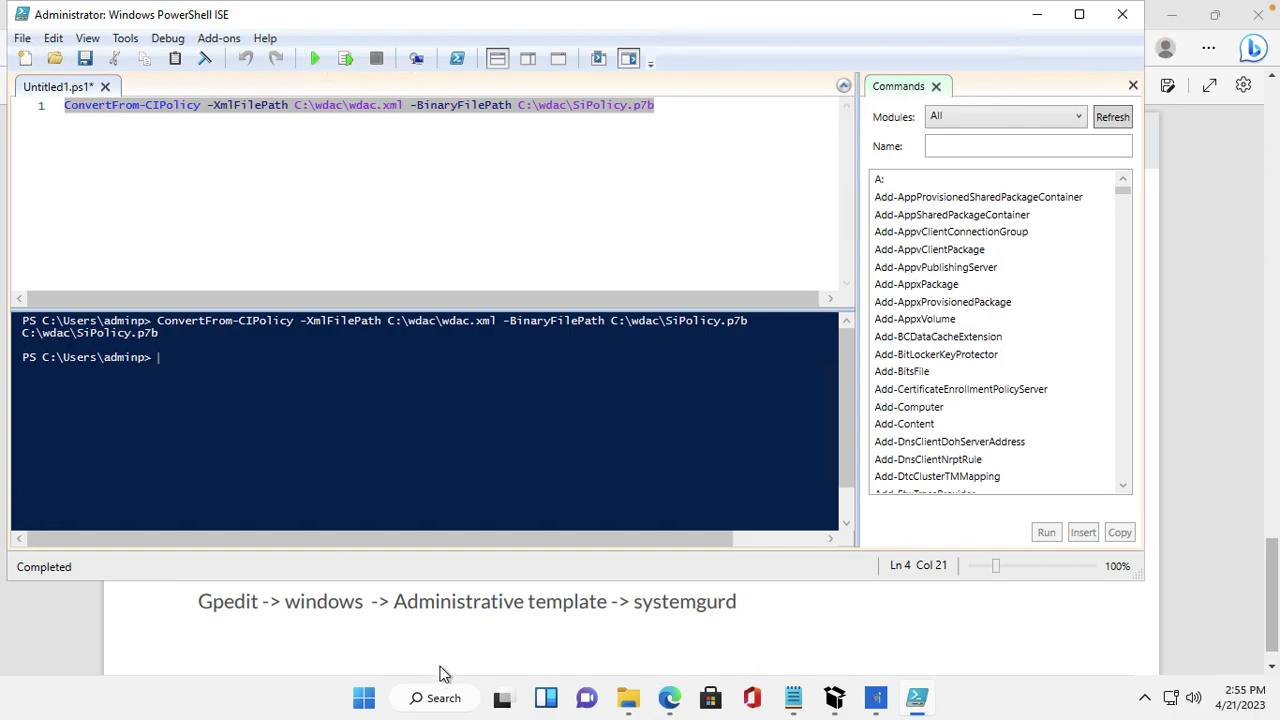
# Open the Local Group Policy Editor and show the Device Guard settings under Computer Configuration, Administrative Templates, System
pyautogui.click(421, 705)
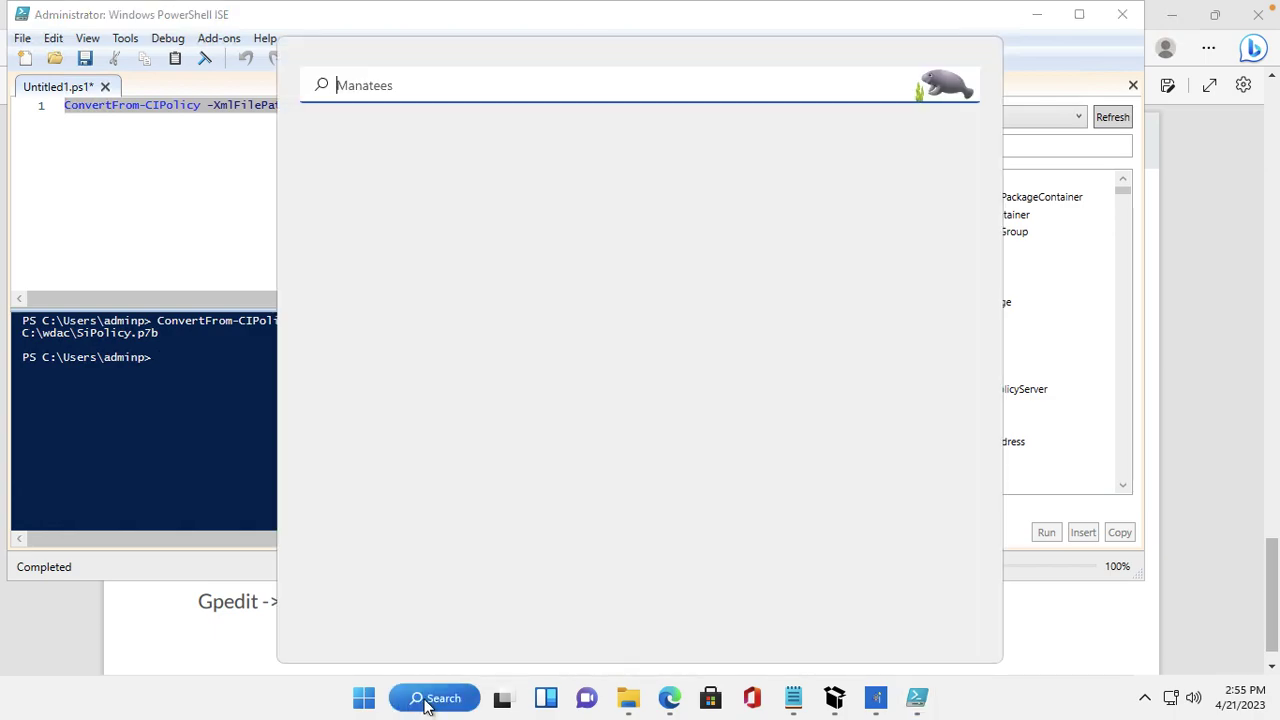
pyautogui.write('gpedi')
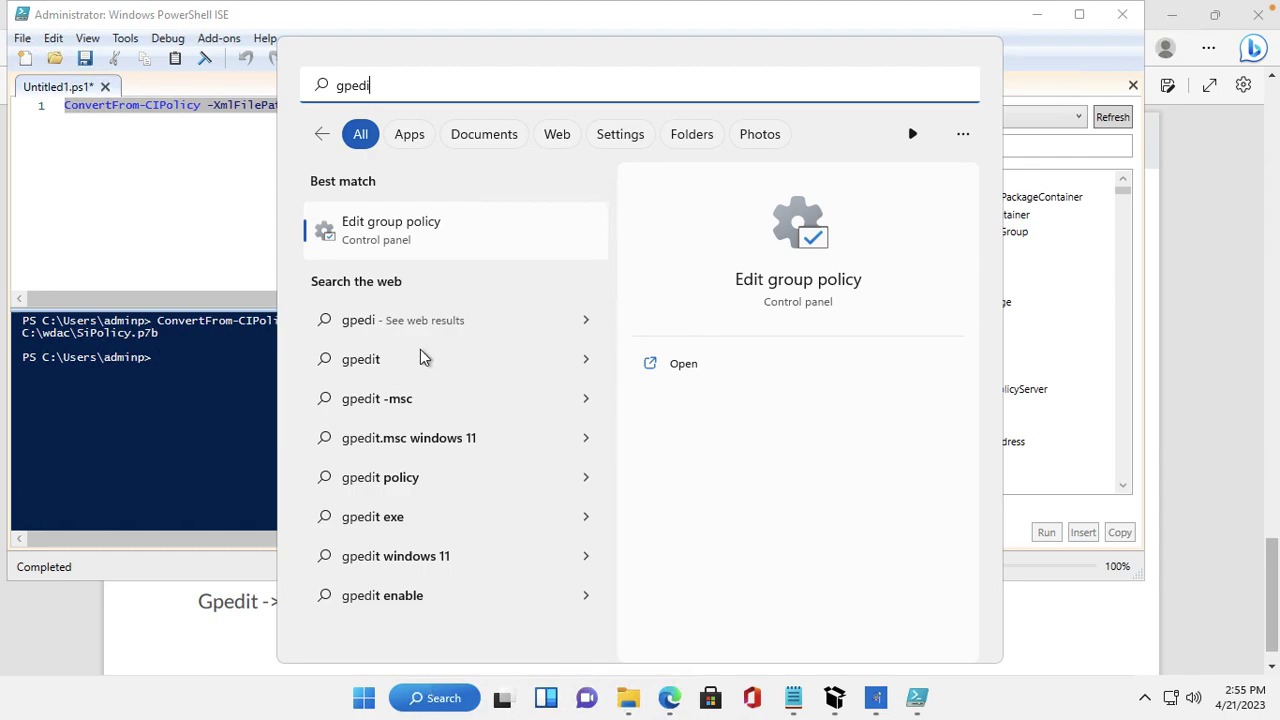
pyautogui.click(431, 220)
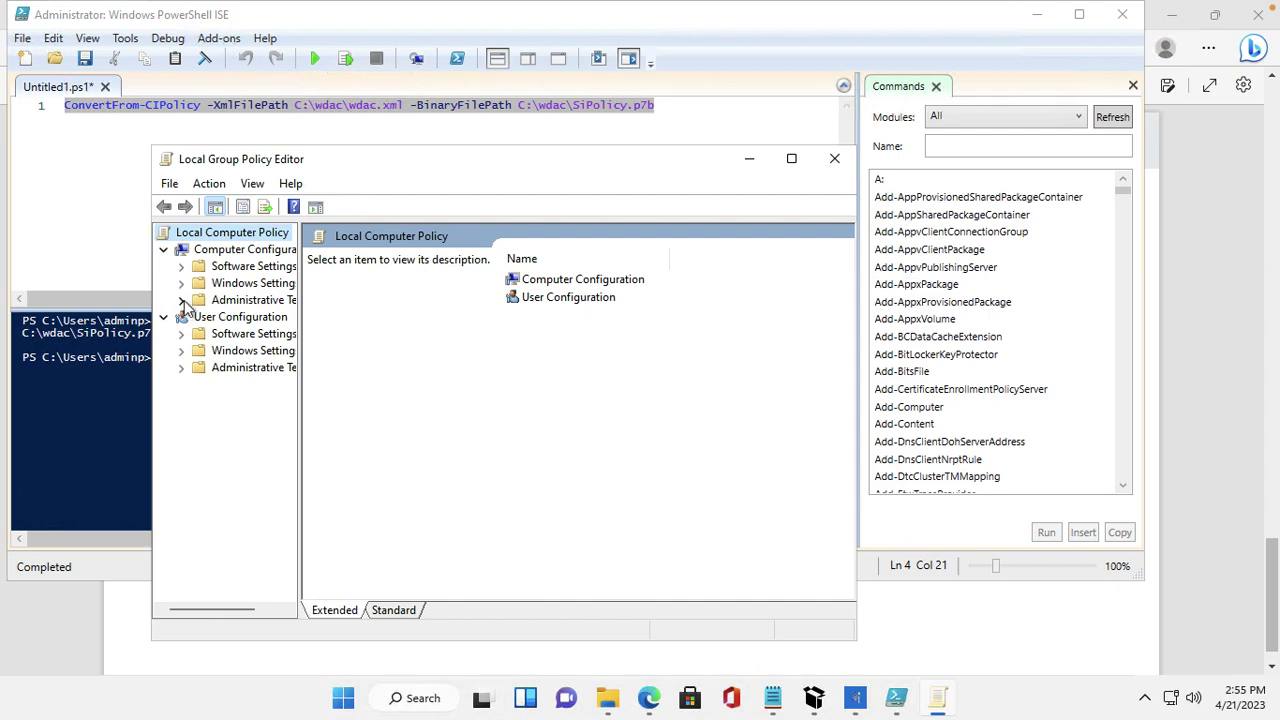
pyautogui.click(181, 300)
pyautogui.doubleClick(247, 402)
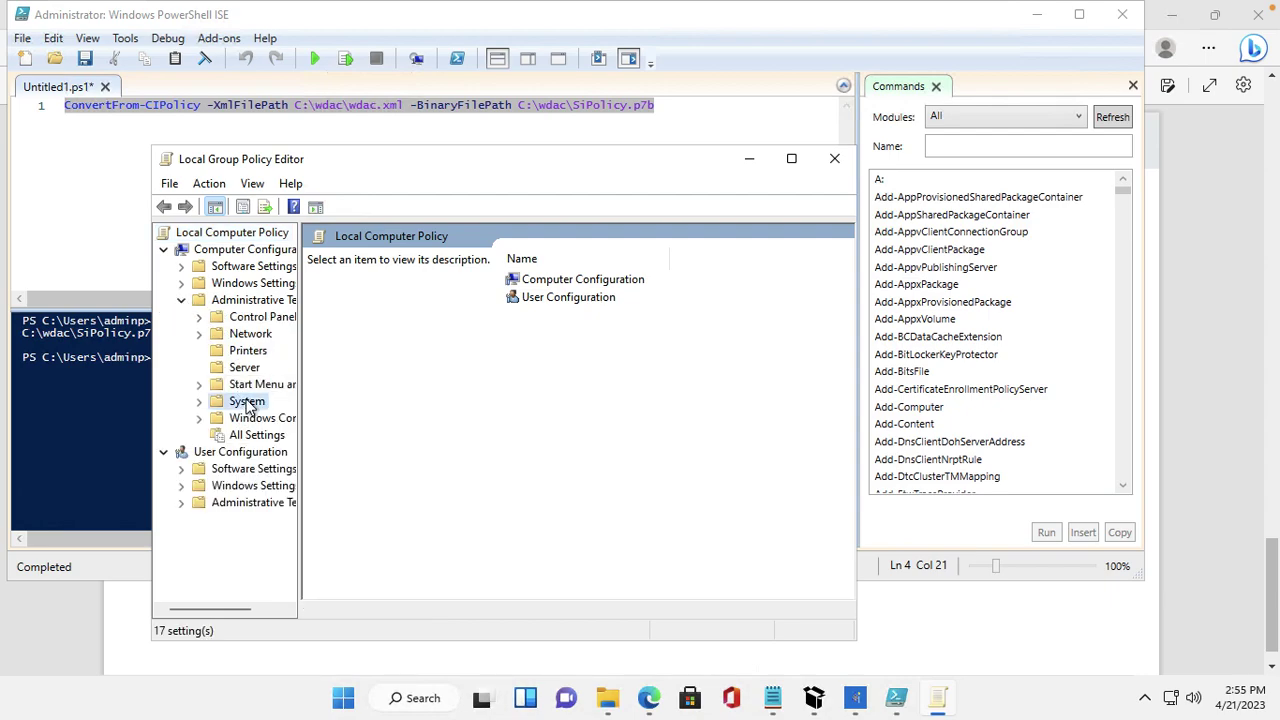
pyautogui.click(792, 158)
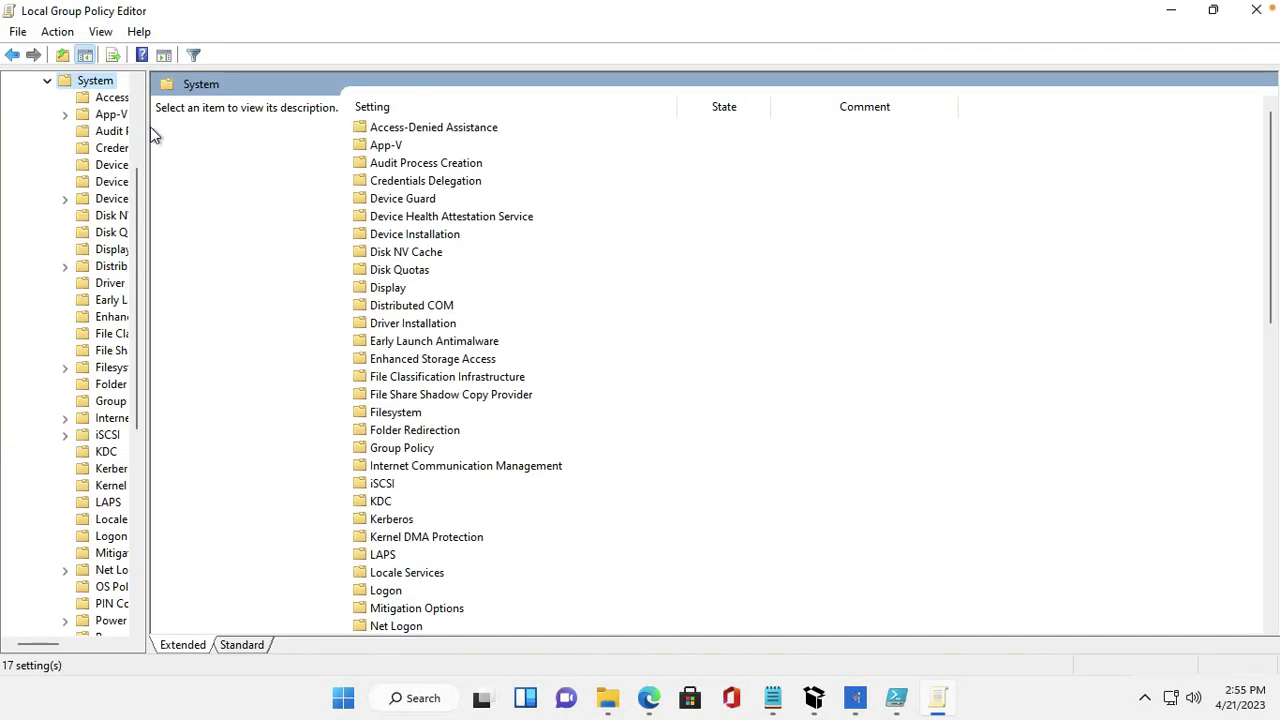
pyautogui.moveTo(150, 126); pyautogui.dragTo(309, 126)
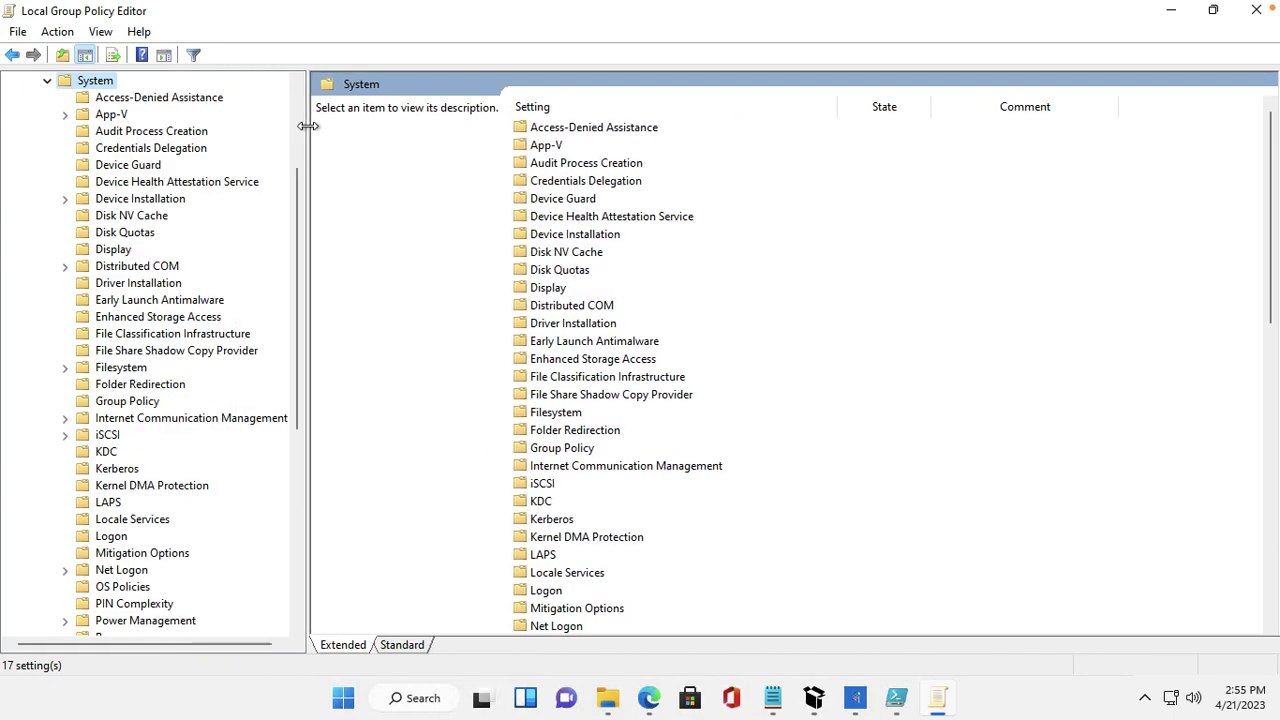
pyautogui.click(133, 166)
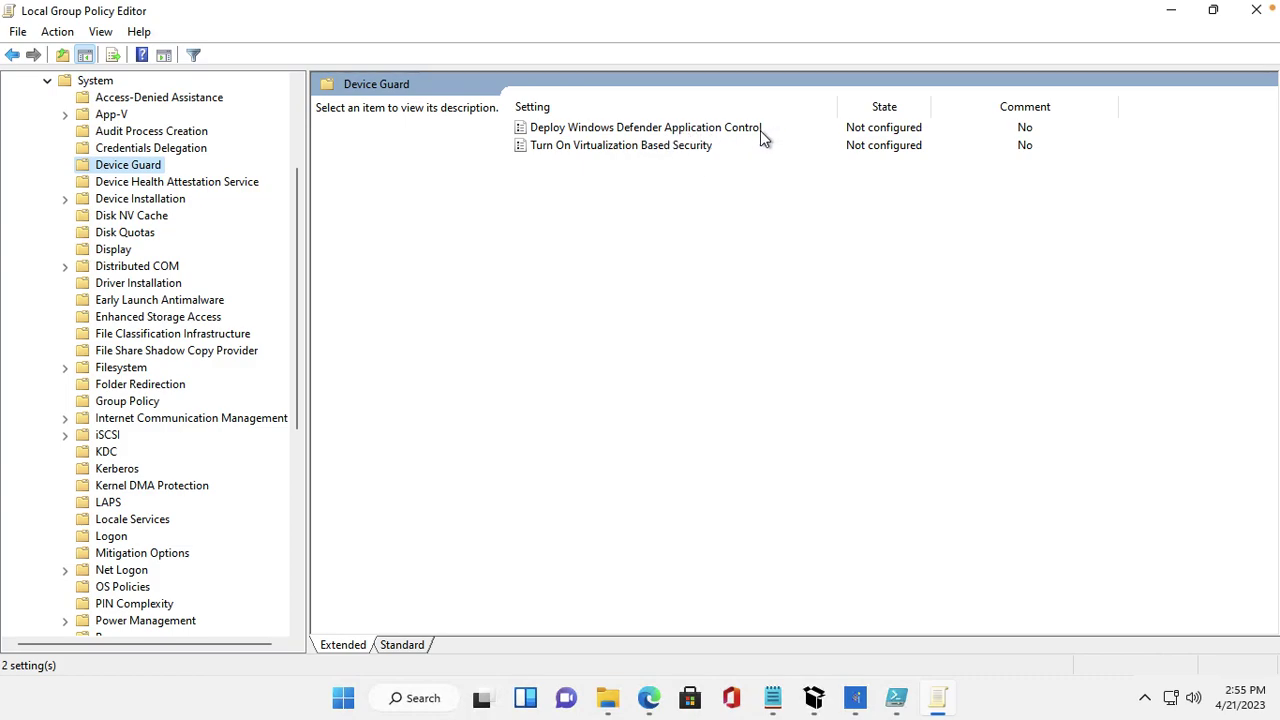
# Enable Turn On Virtualization Based Security with Secure Boot and DMA Protection, setting code integrity protection and Credential Guard to Enabled without lock
pyautogui.doubleClick(612, 147)
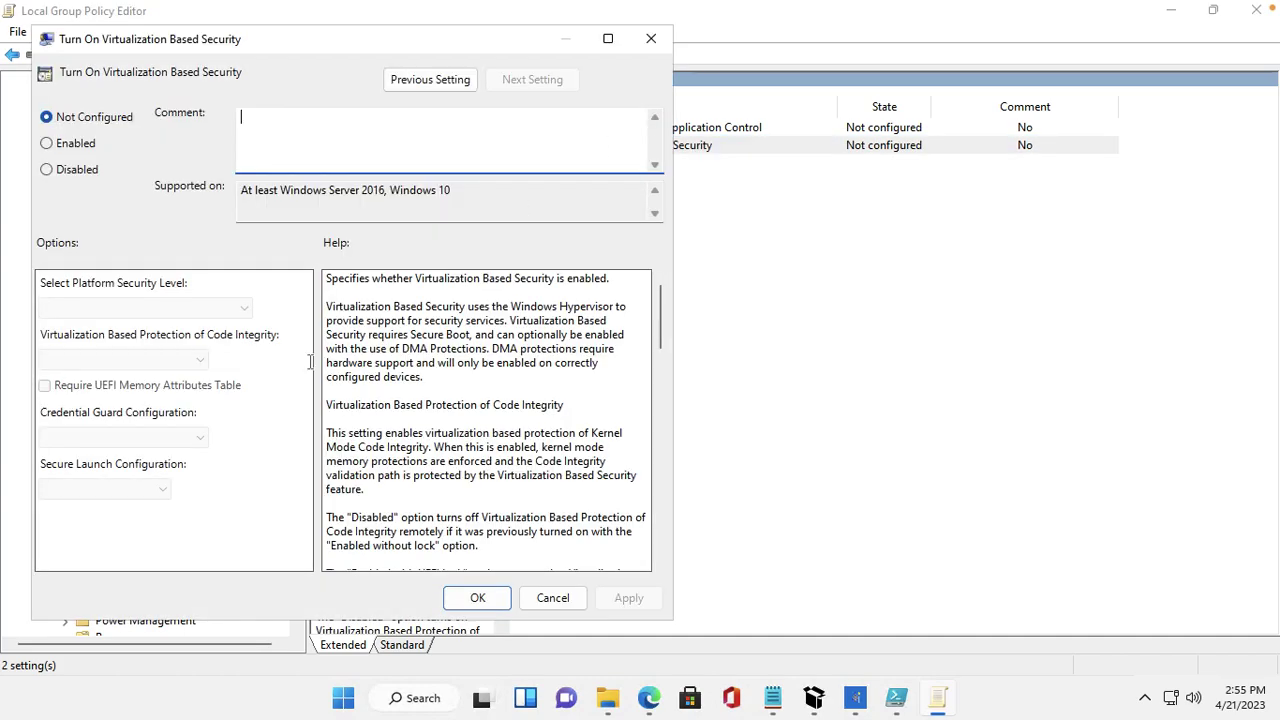
pyautogui.click(79, 147)
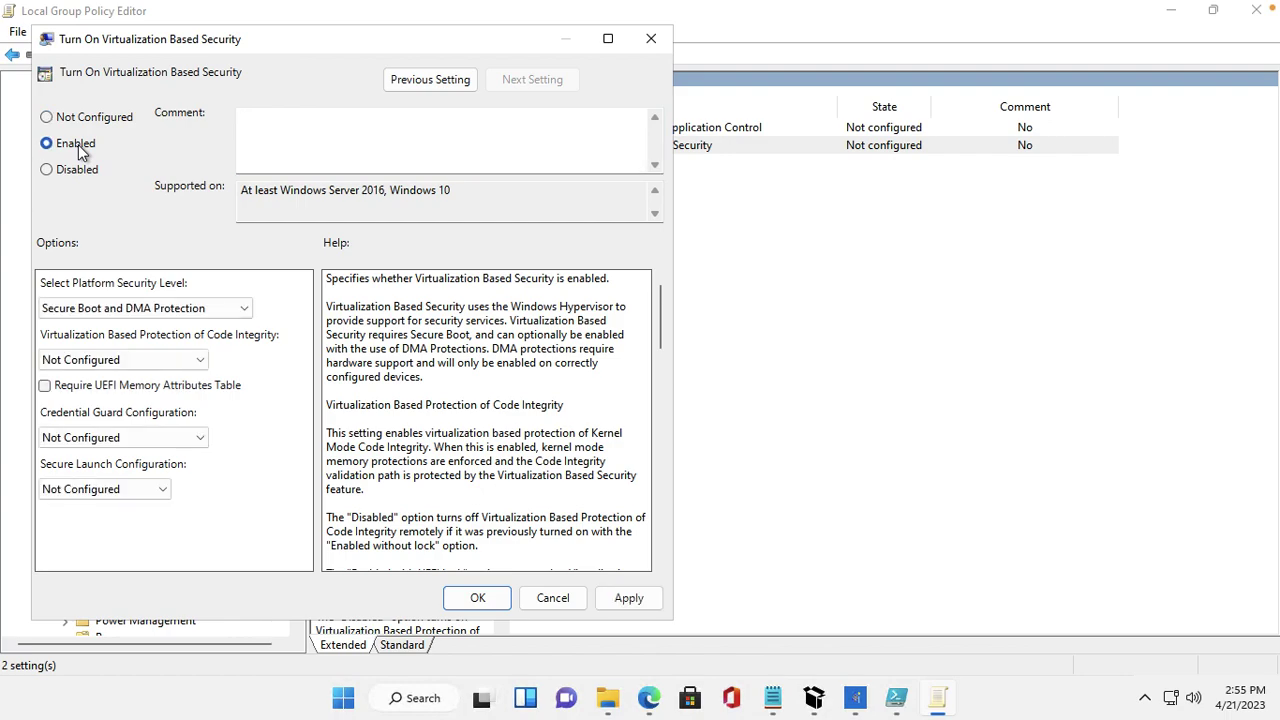
pyautogui.click(101, 308)
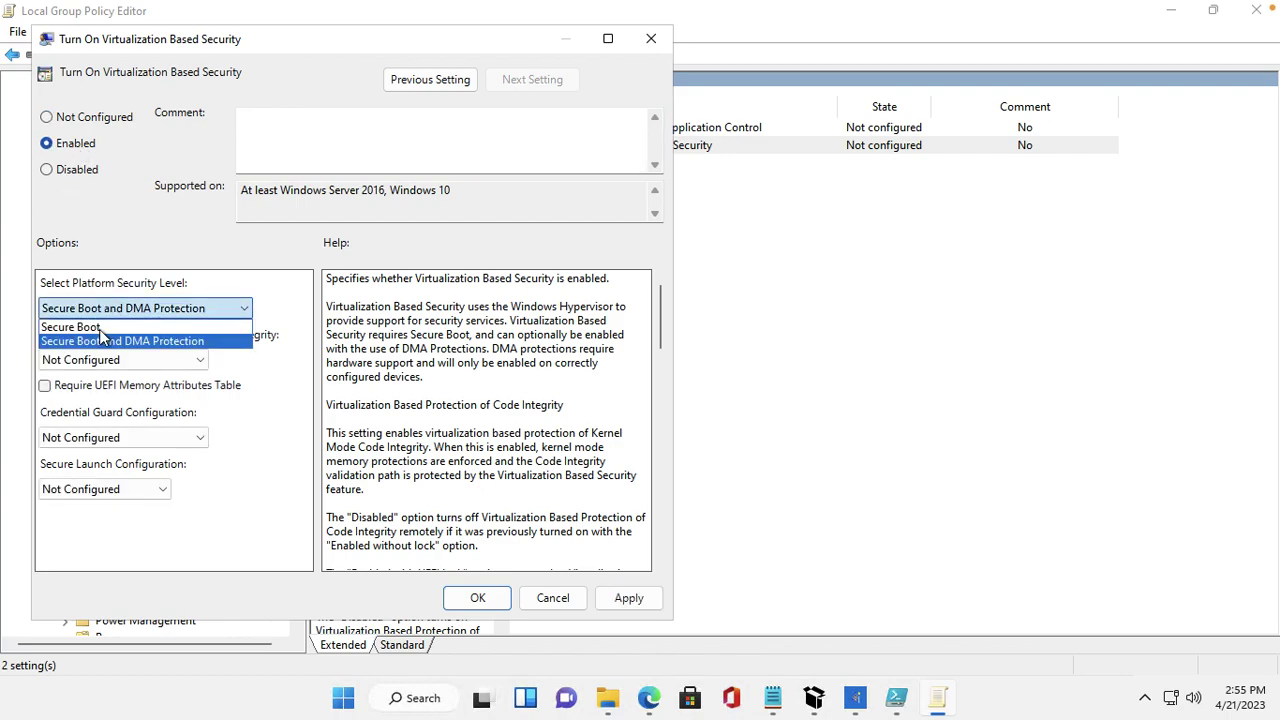
pyautogui.click(102, 343)
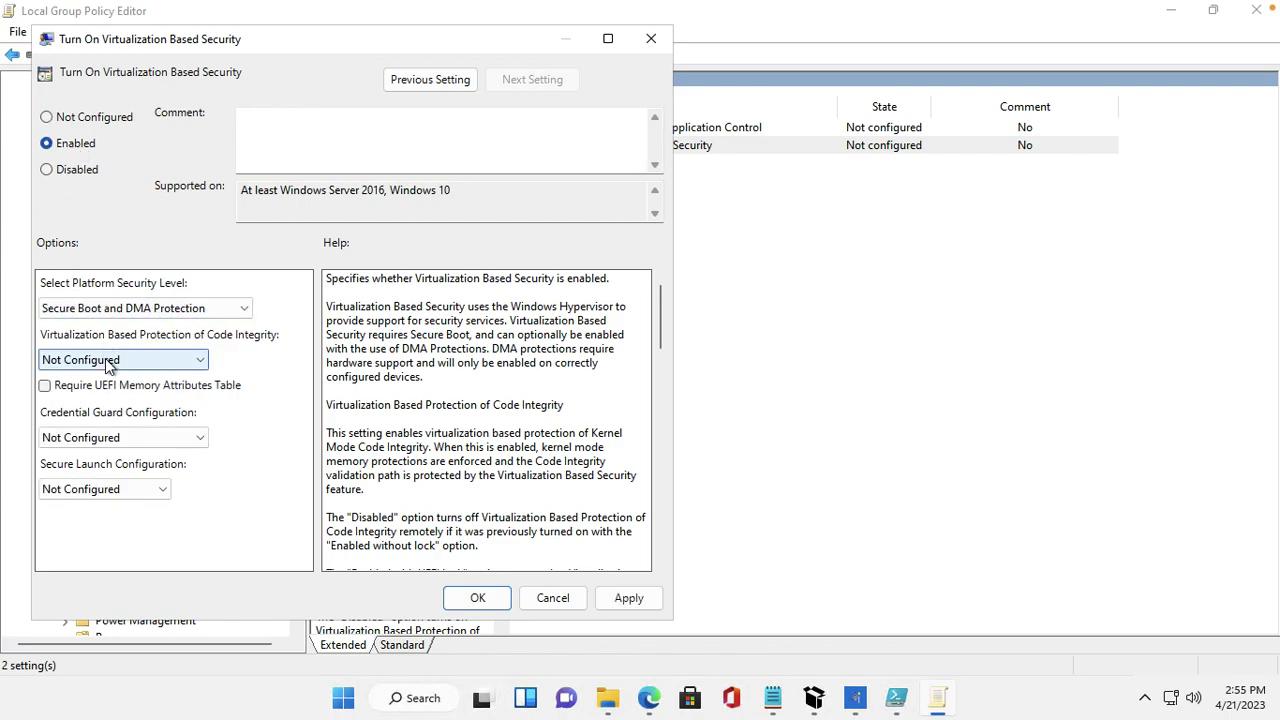
pyautogui.click(105, 362)
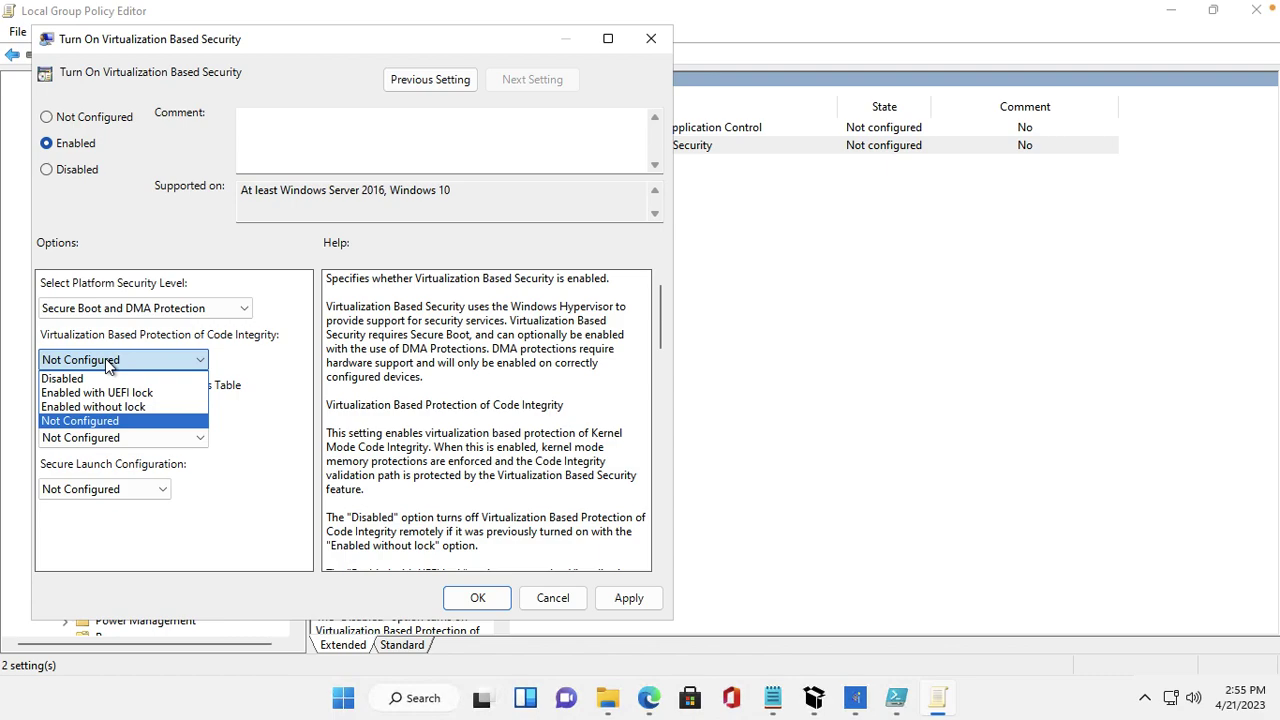
pyautogui.click(102, 408)
pyautogui.click(113, 438)
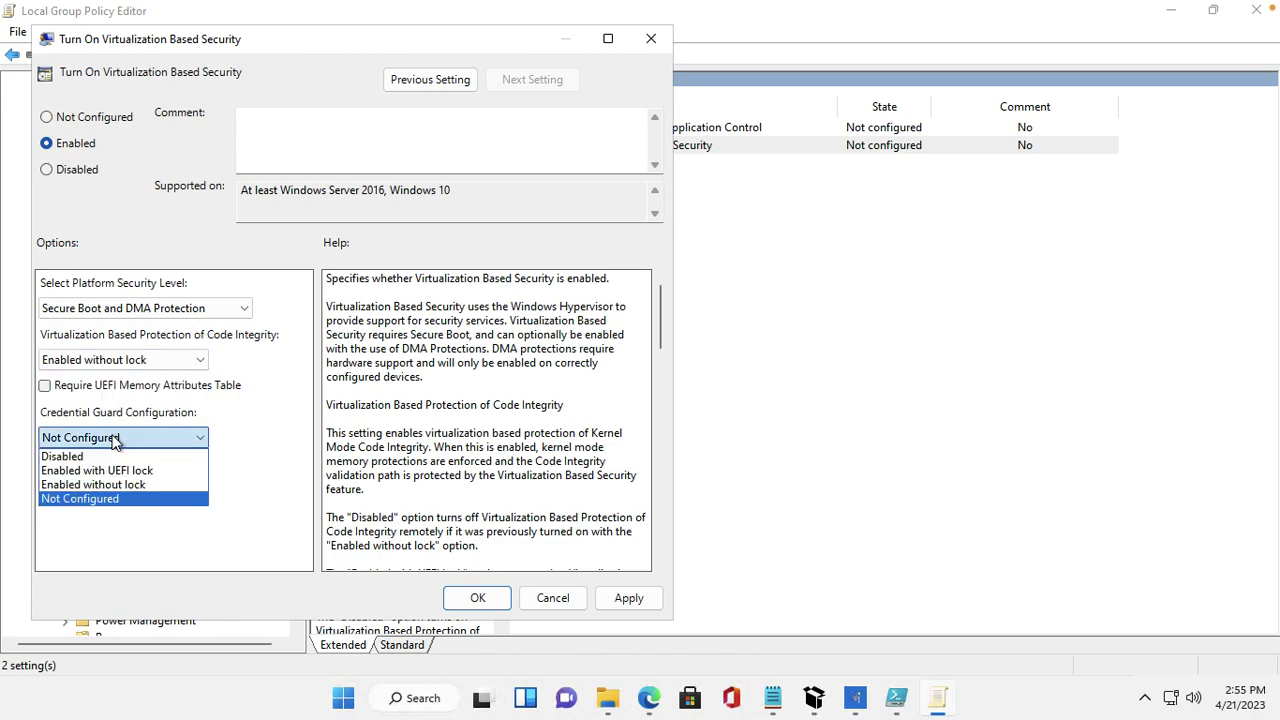
pyautogui.click(125, 485)
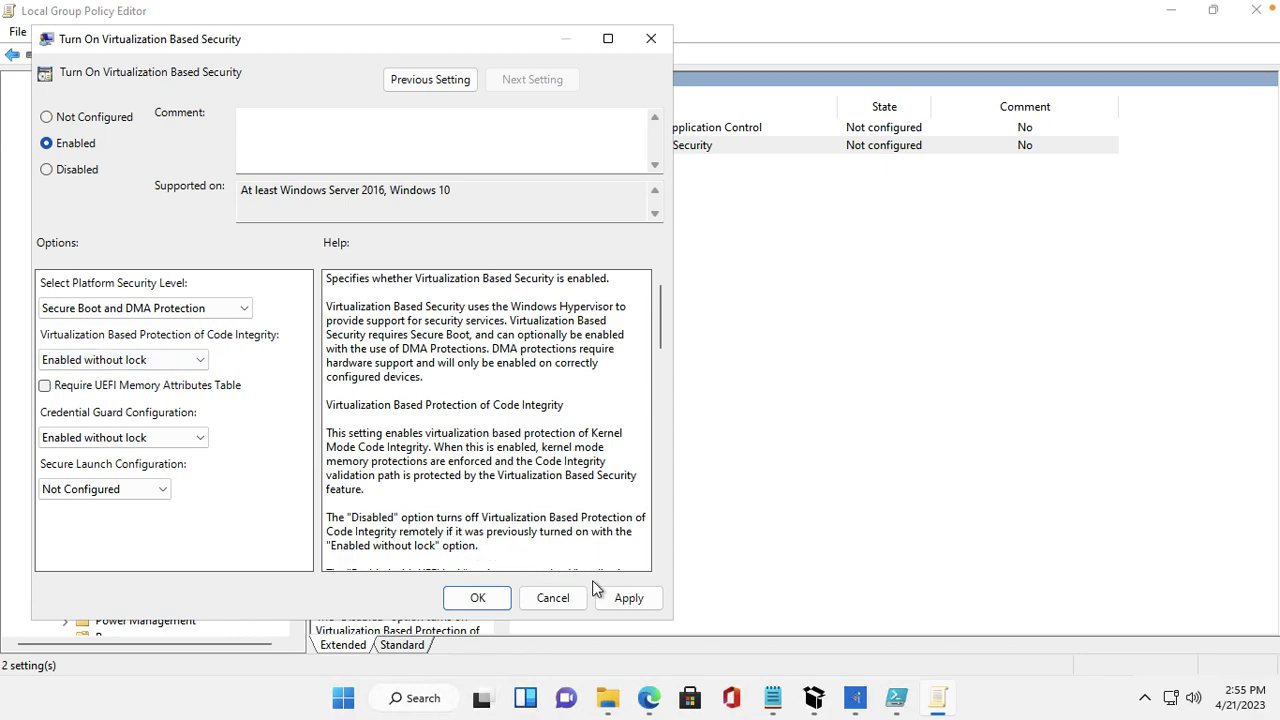
pyautogui.click(614, 609)
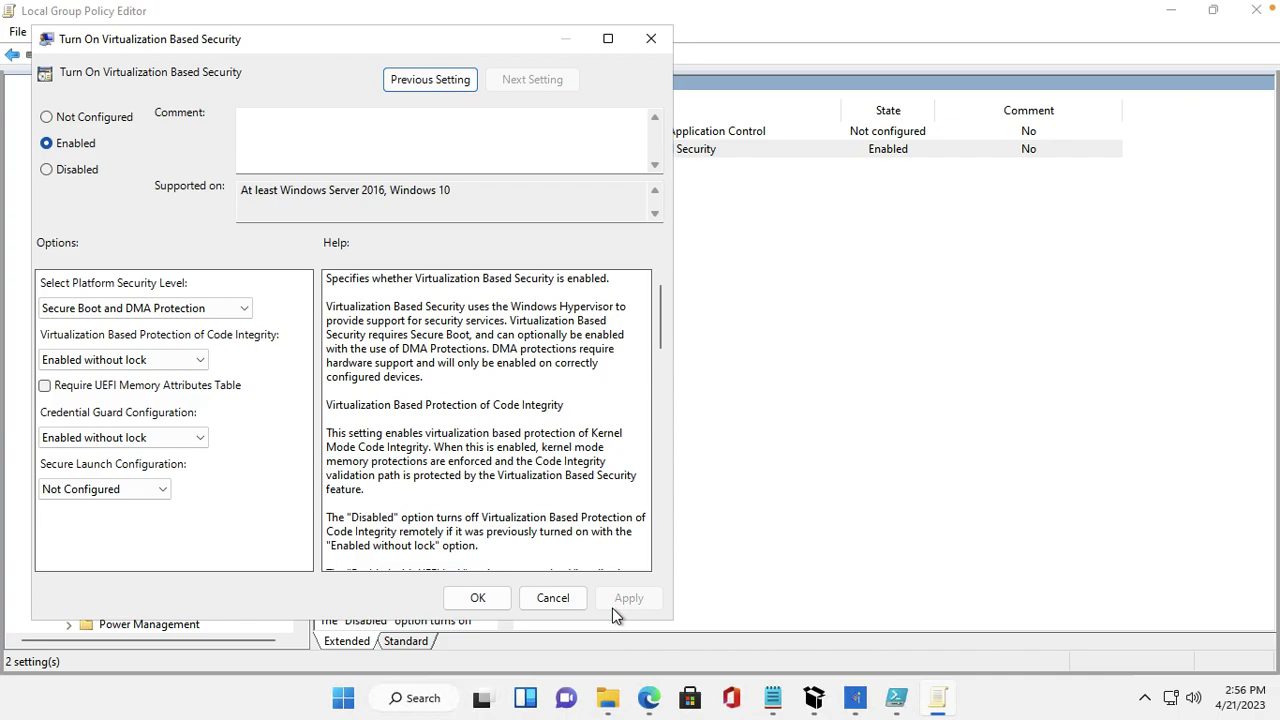
pyautogui.click(651, 38)
# Open the Deploy Windows Defender Application Control setting and switch it to Enabled
pyautogui.doubleClick(606, 133)
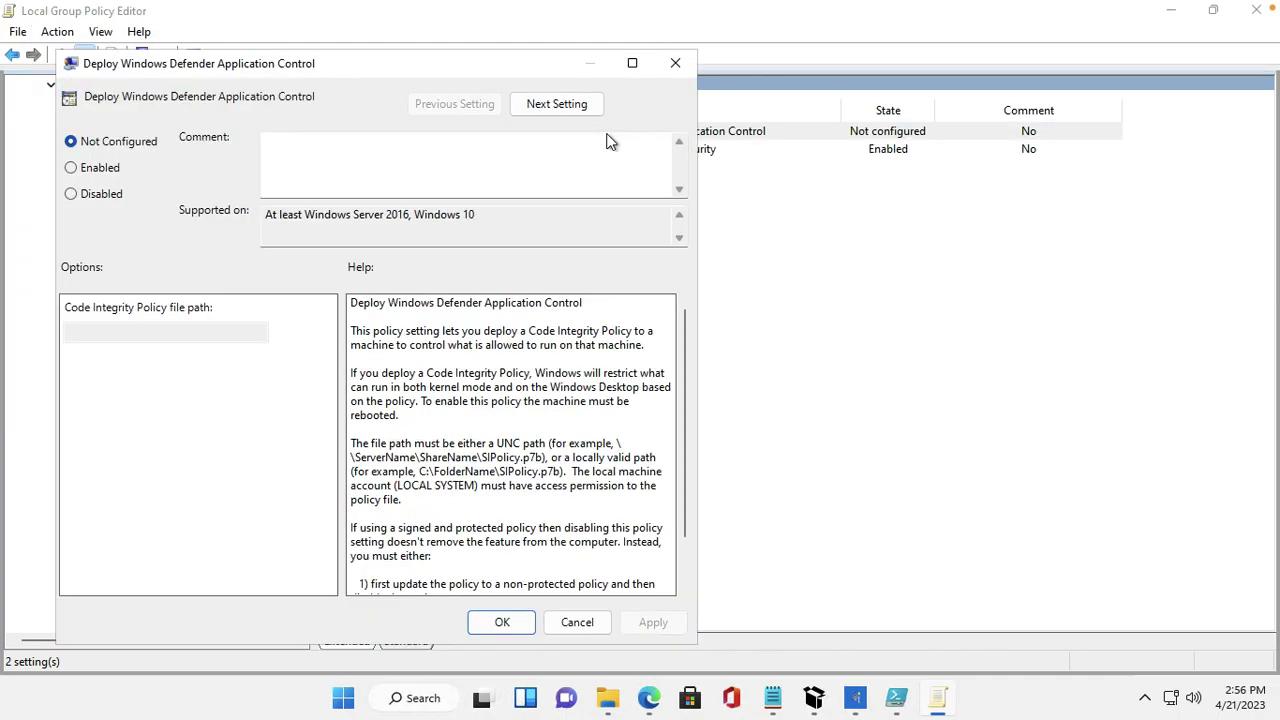
pyautogui.click(83, 178)
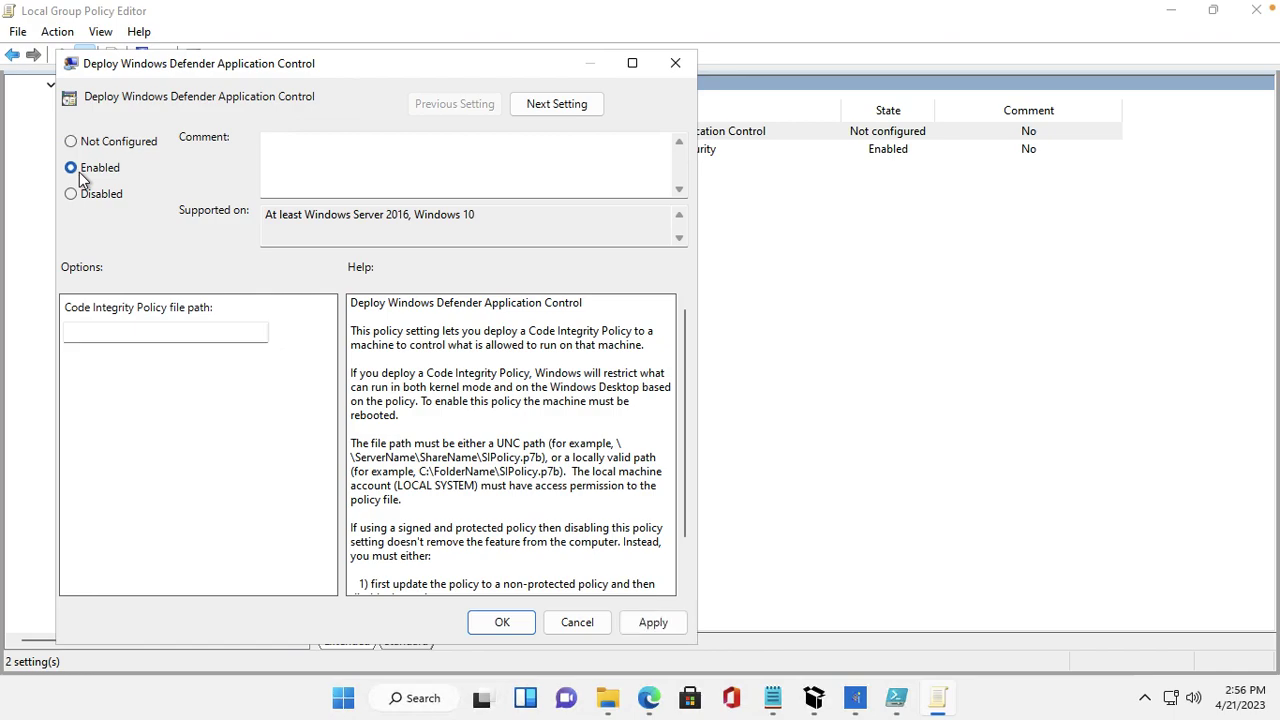
pyautogui.click(107, 332)
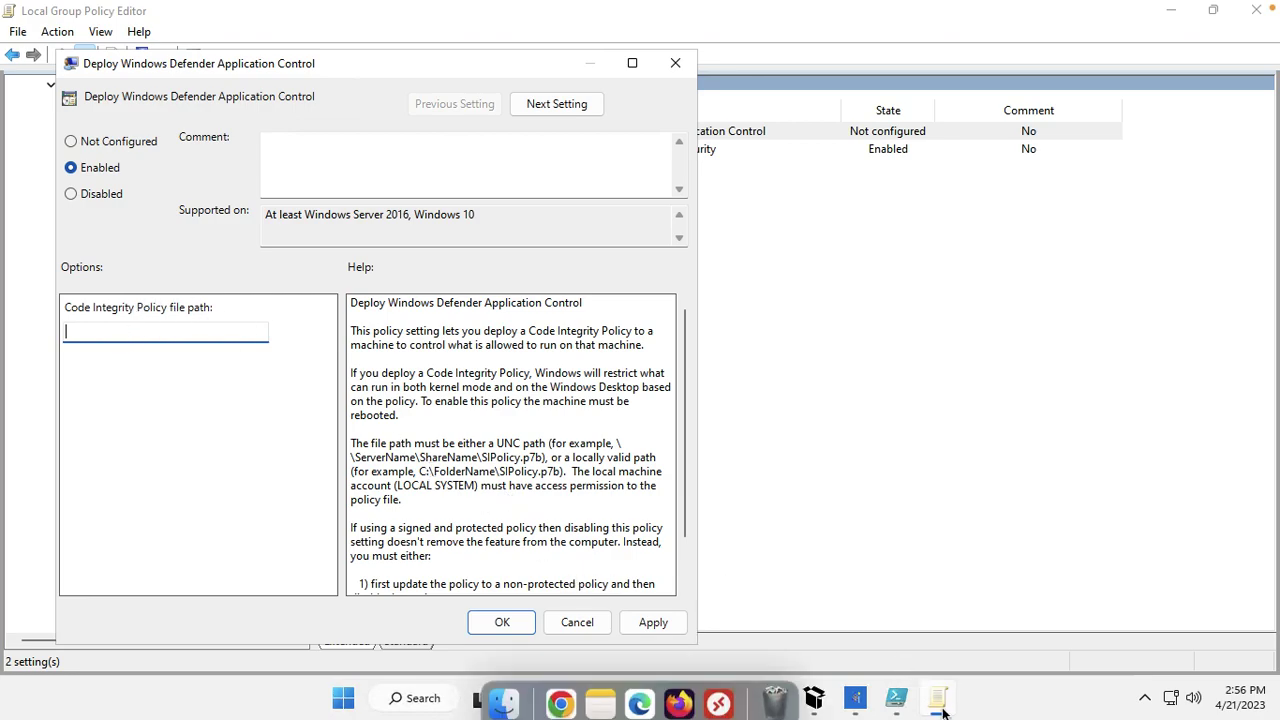
# Copy C:\wdac\SiPolicy.p7b from the PowerShell ISE script into the Code Integrity Policy file path and apply the setting
pyautogui.click(896, 698)
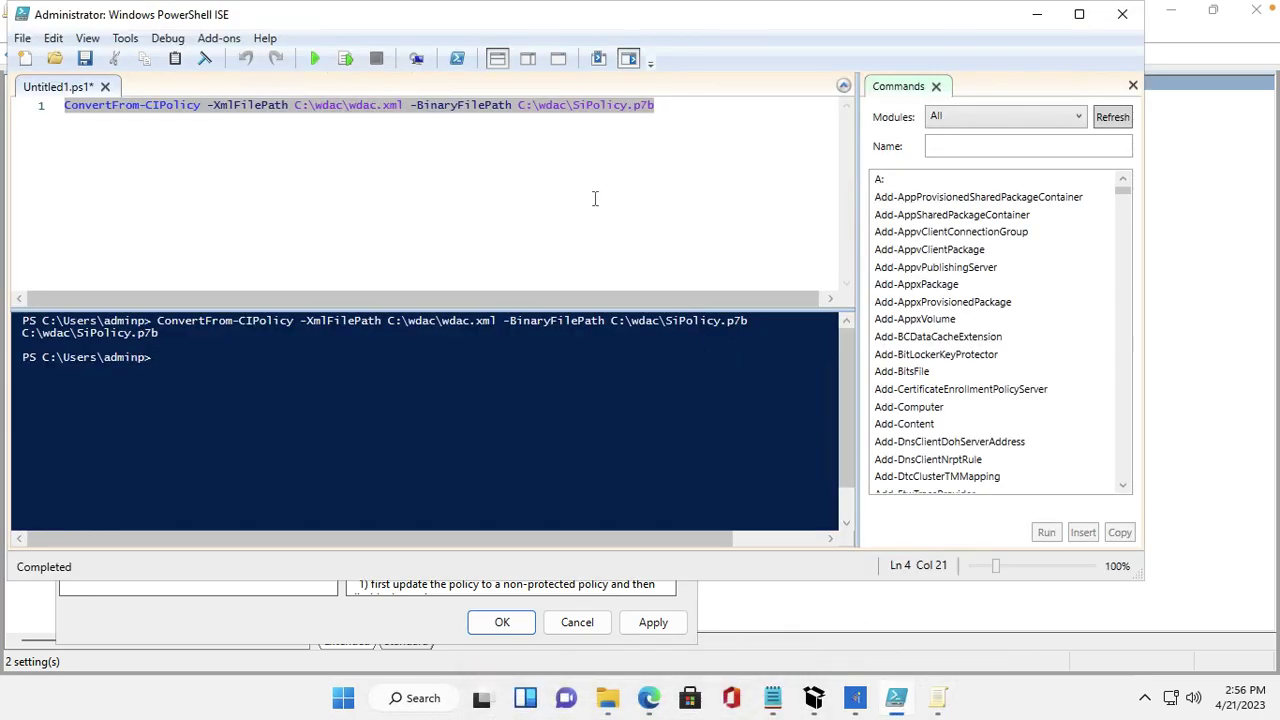
pyautogui.click(594, 104)
pyautogui.moveTo(519, 104); pyautogui.dragTo(657, 107)
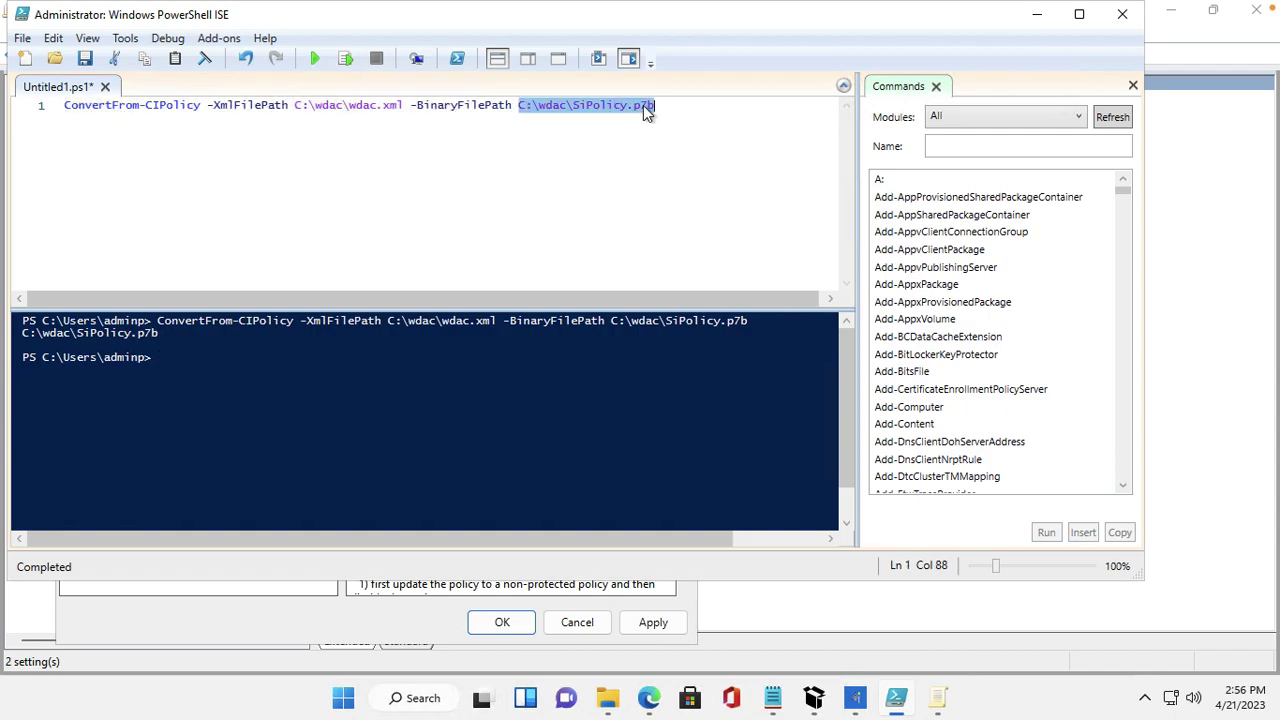
pyautogui.rightClick(643, 105)
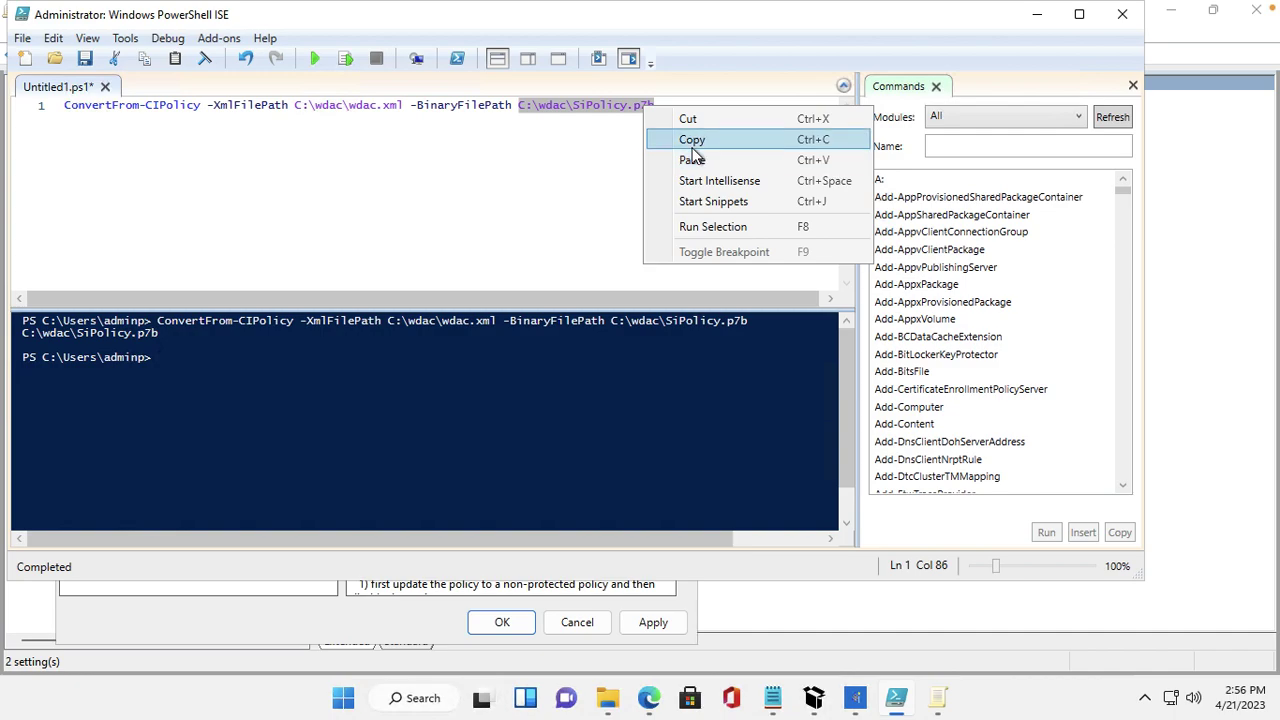
pyautogui.click(692, 149)
pyautogui.click(945, 707)
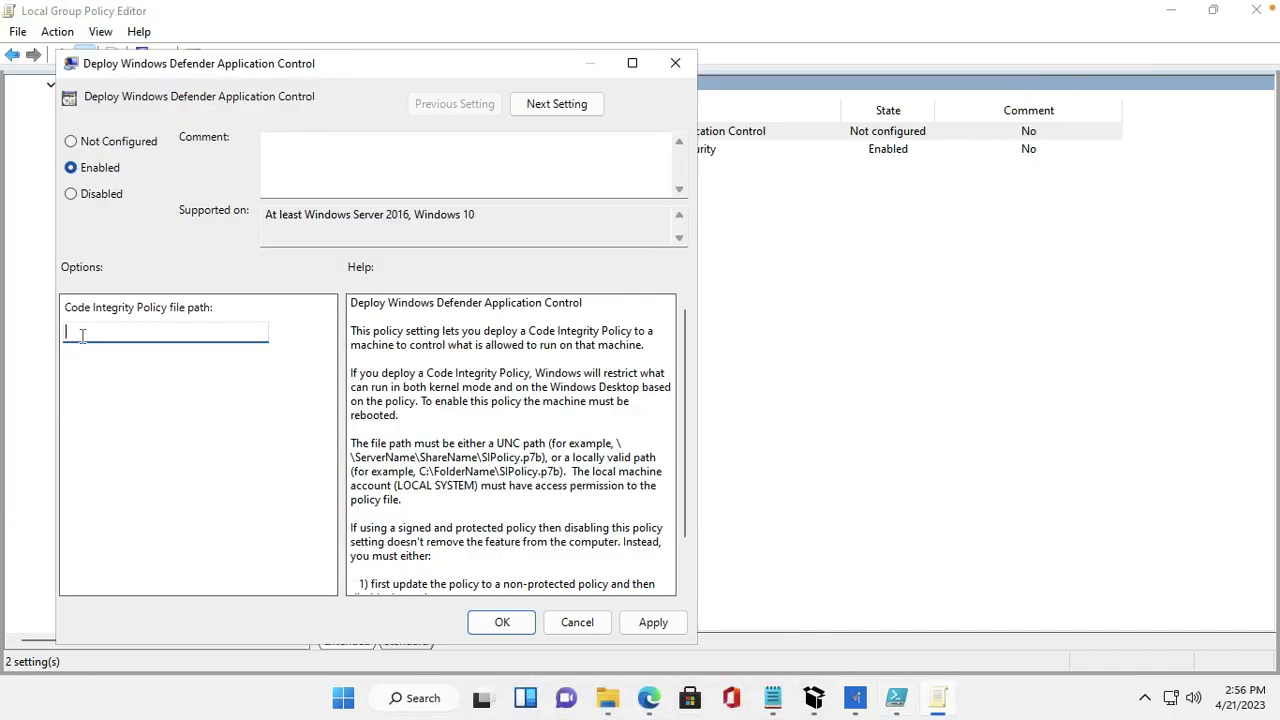
pyautogui.hotkey('ctrl', 'v')
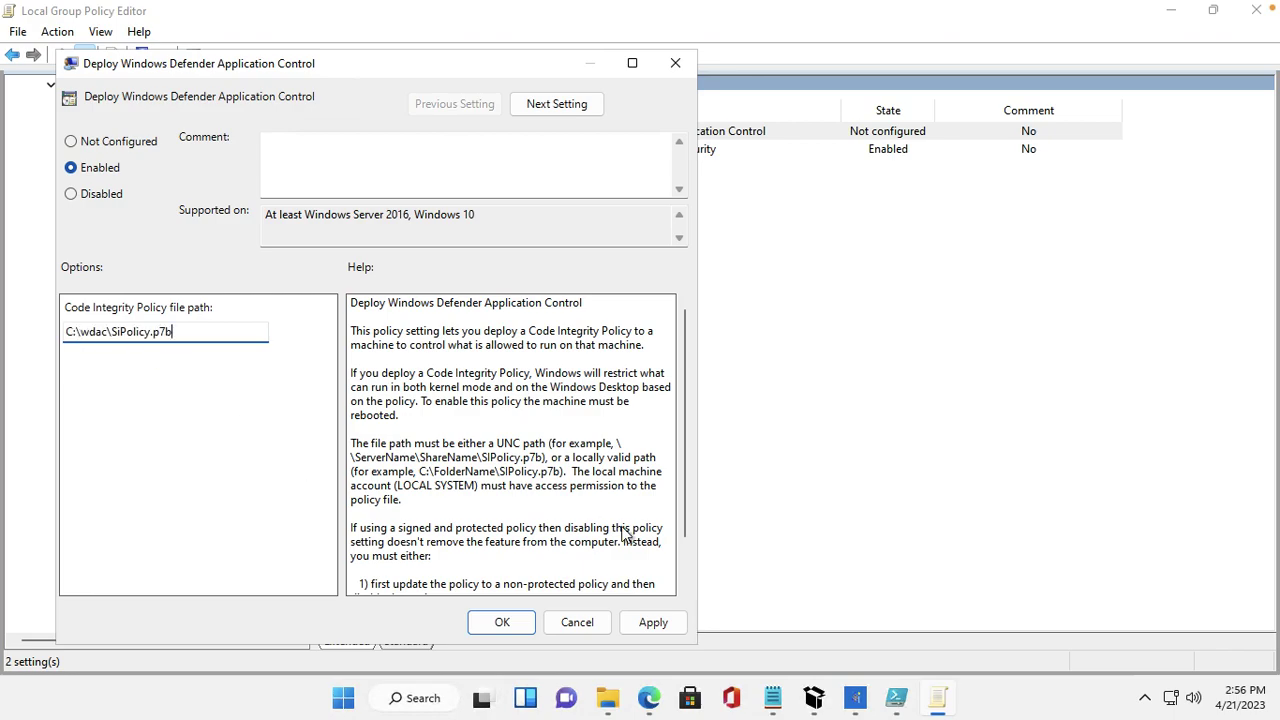
pyautogui.click(672, 623)
pyautogui.click(502, 622)
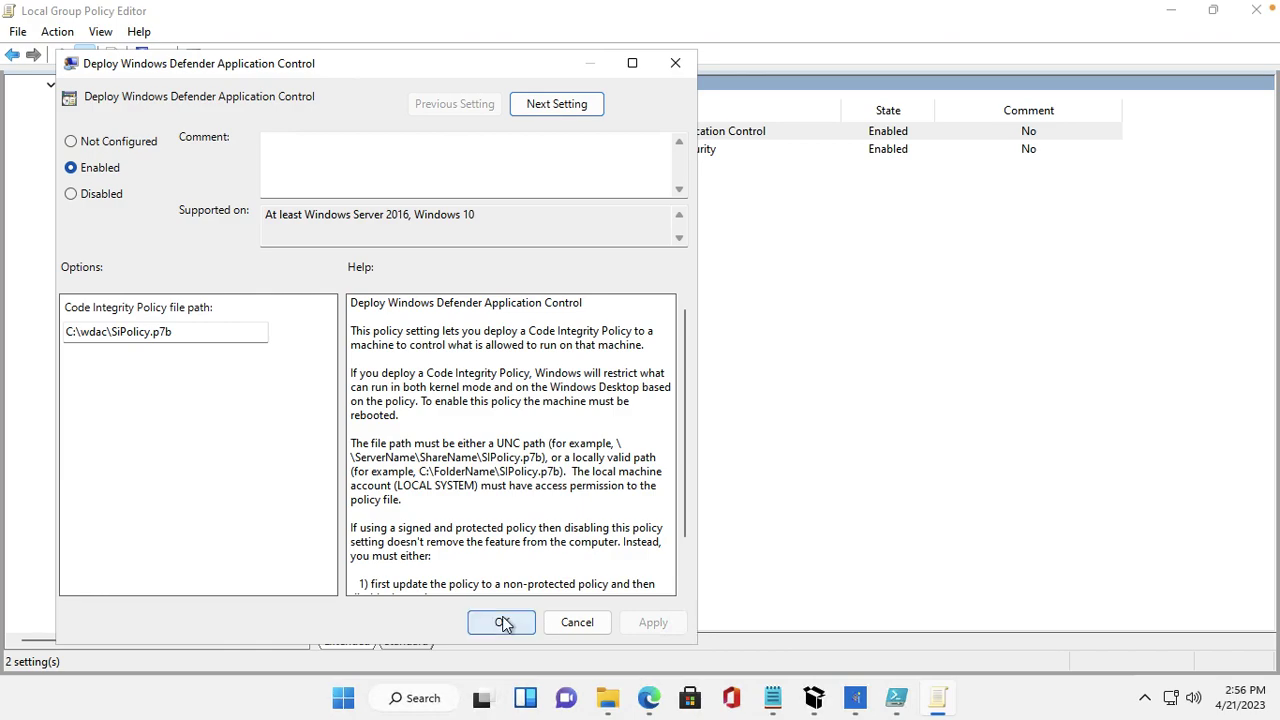
pyautogui.click(790, 425)
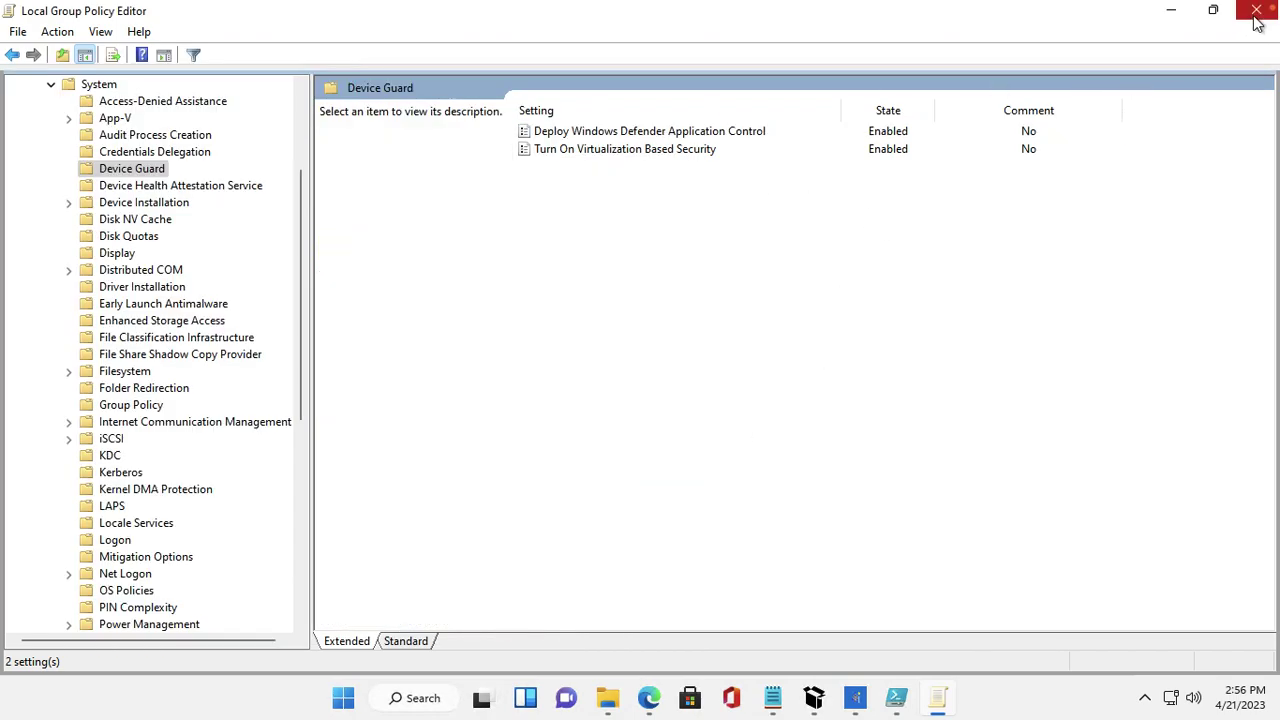
# Open Command Prompt and run gpupdate /Force
pyautogui.click(412, 700)
pyautogui.write('gp')
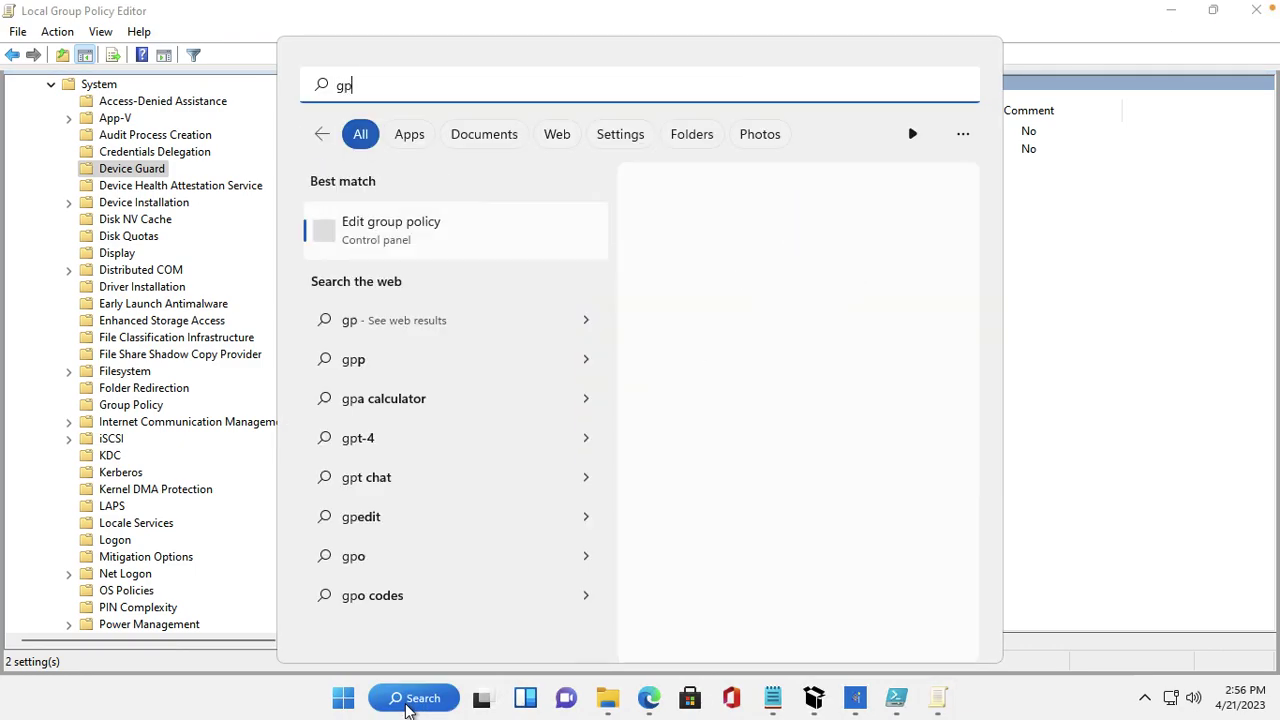
pyautogui.press('BackSpace')
pyautogui.press('BackSpace')
pyautogui.write('cmd')
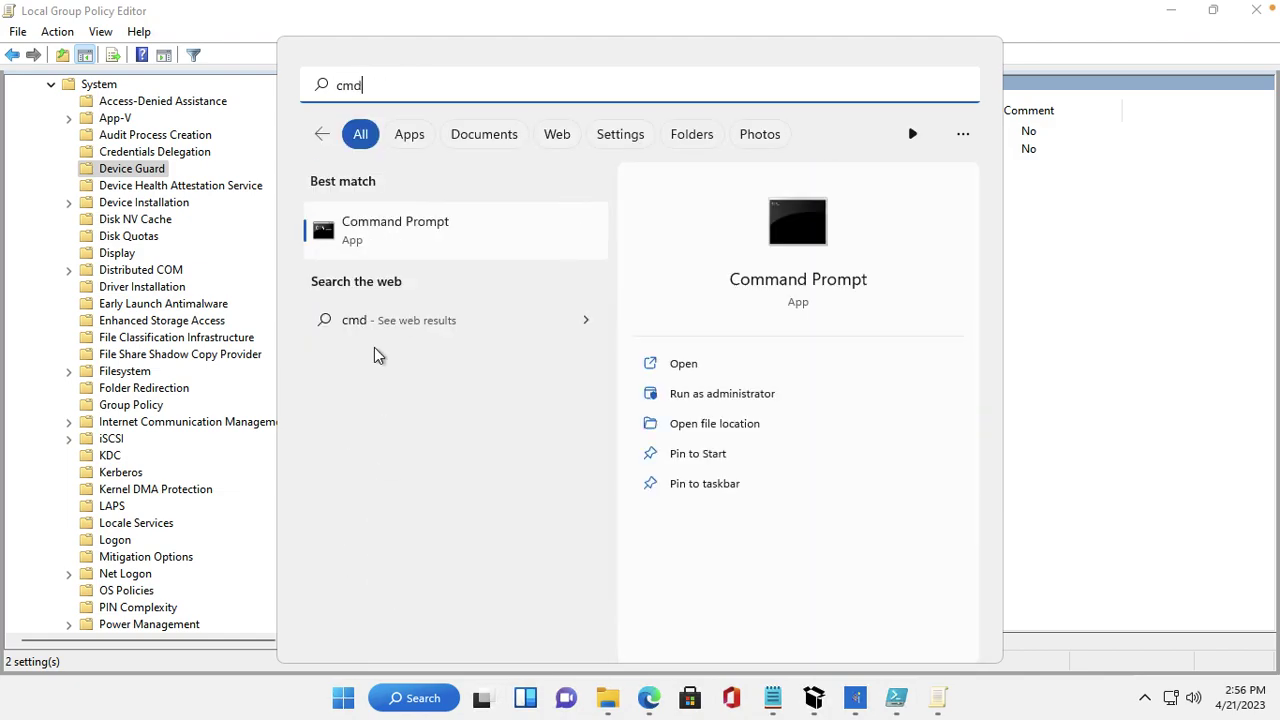
pyautogui.click(371, 236)
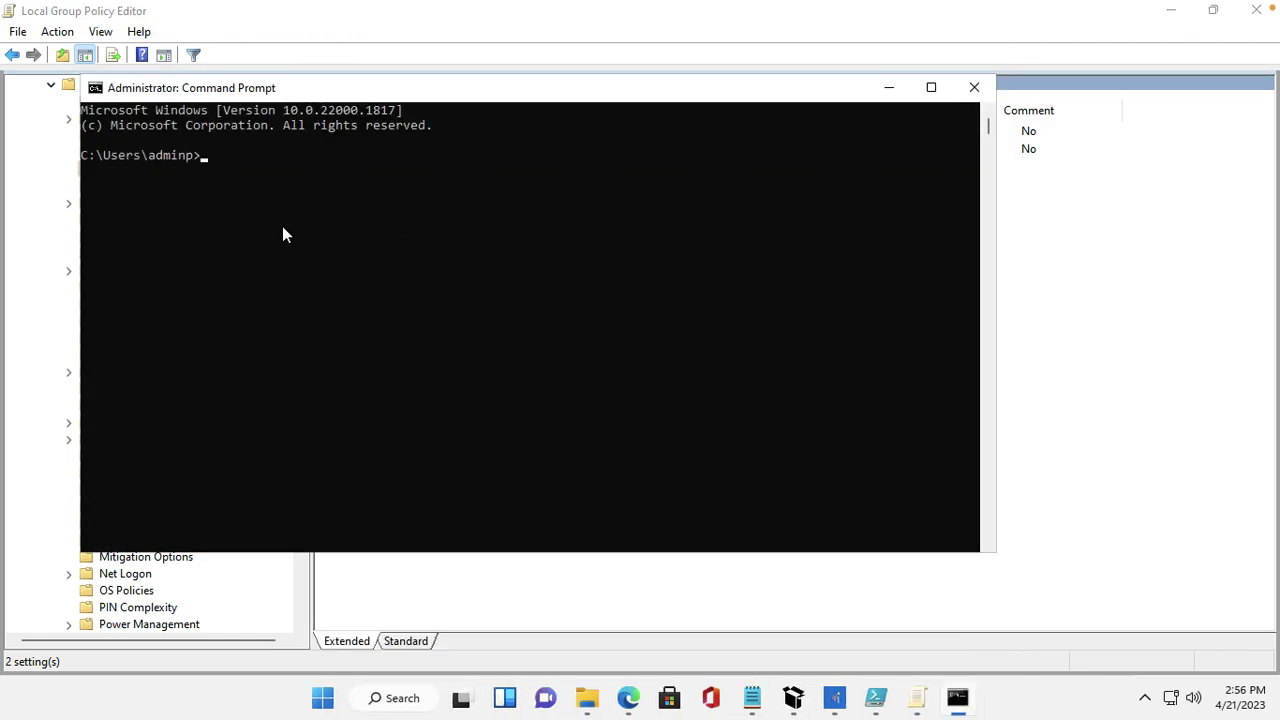
pyautogui.write('gpupdate /Force')
pyautogui.press('Return')
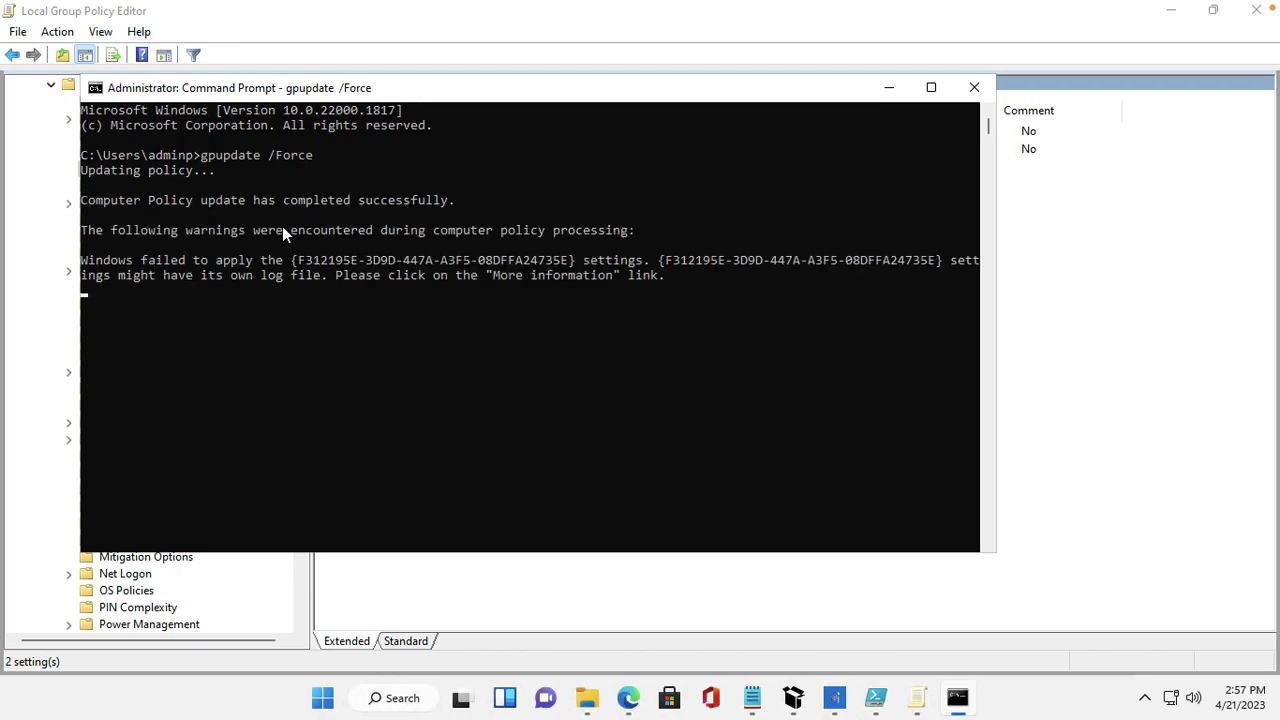
# Close Command Prompt, the Local Group Policy Editor and PowerShell ISE, discarding the unsaved script Untitled1.ps1
pyautogui.click(973, 88)
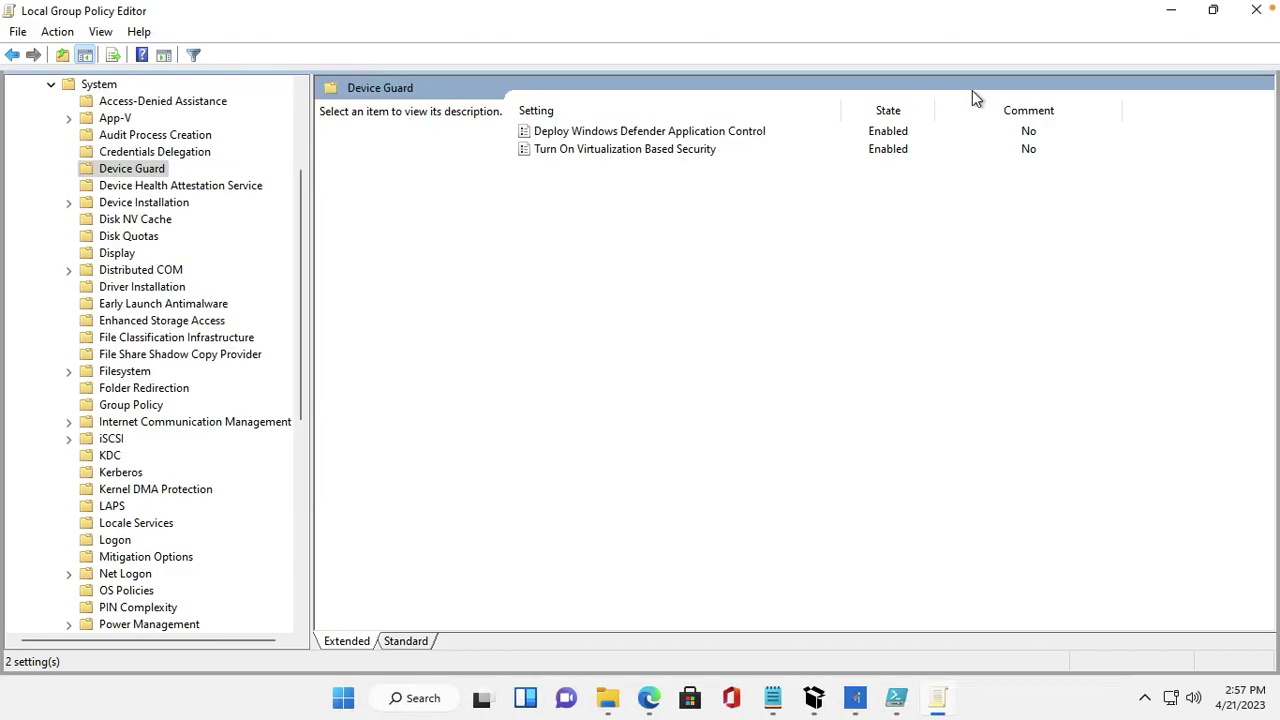
pyautogui.click(1256, 10)
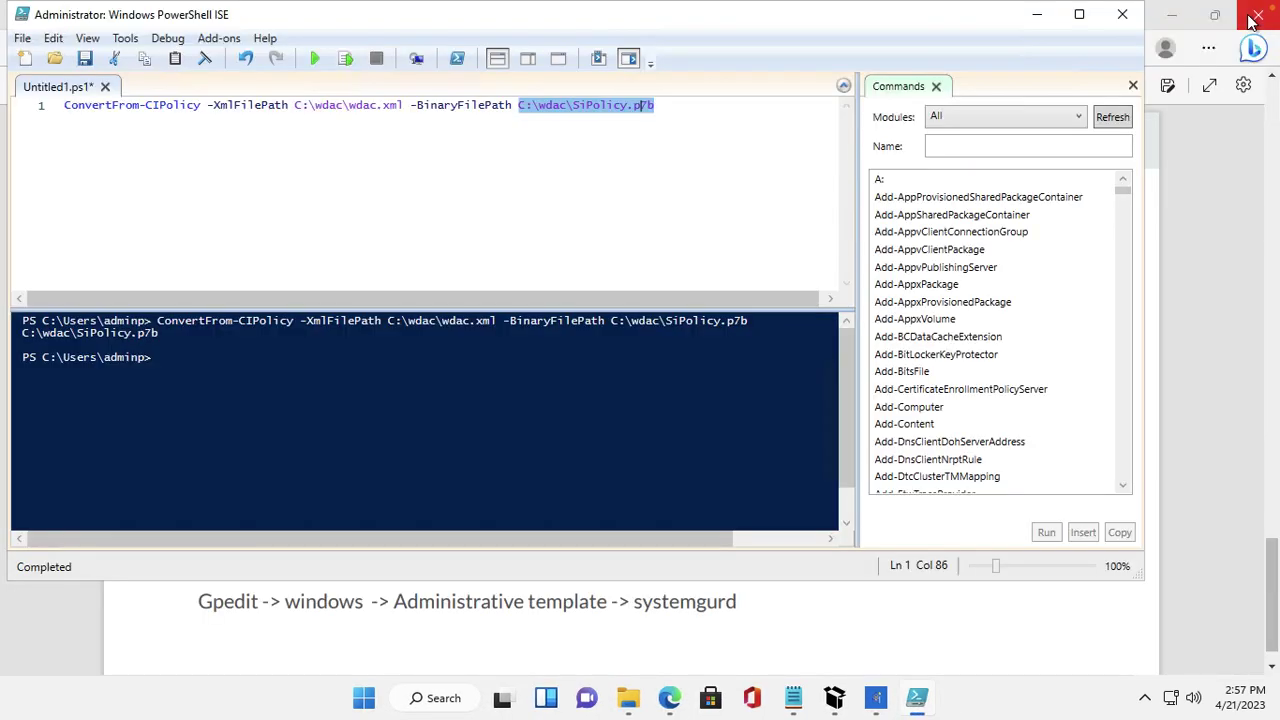
pyautogui.click(1122, 16)
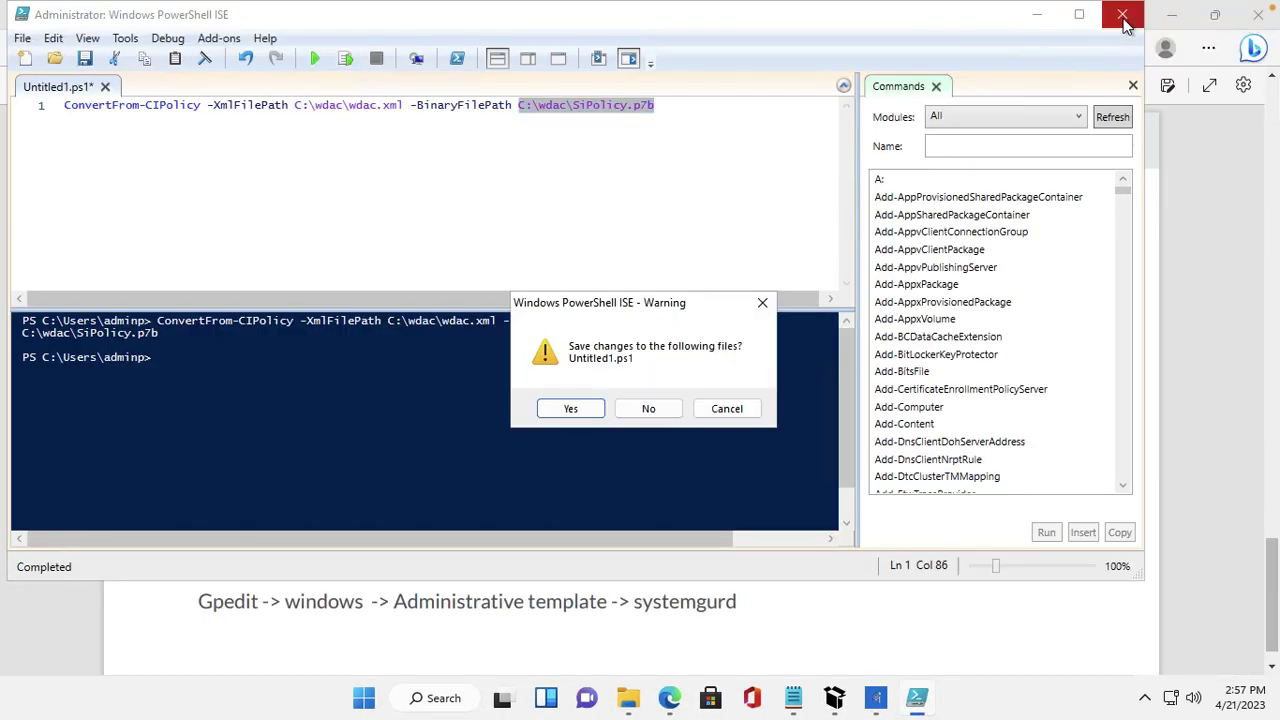
pyautogui.click(648, 408)
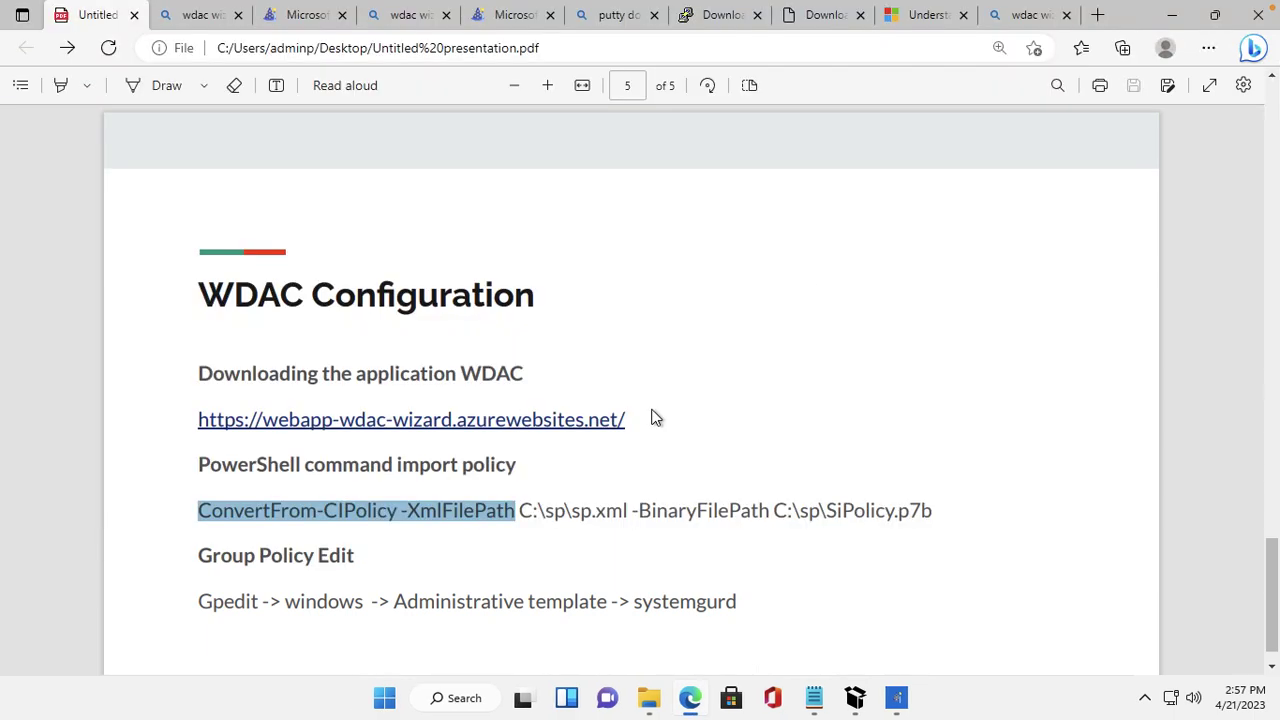
# Restart the virtual machine, forcing the restart despite the open Notepad file
pyautogui.click(386, 700)
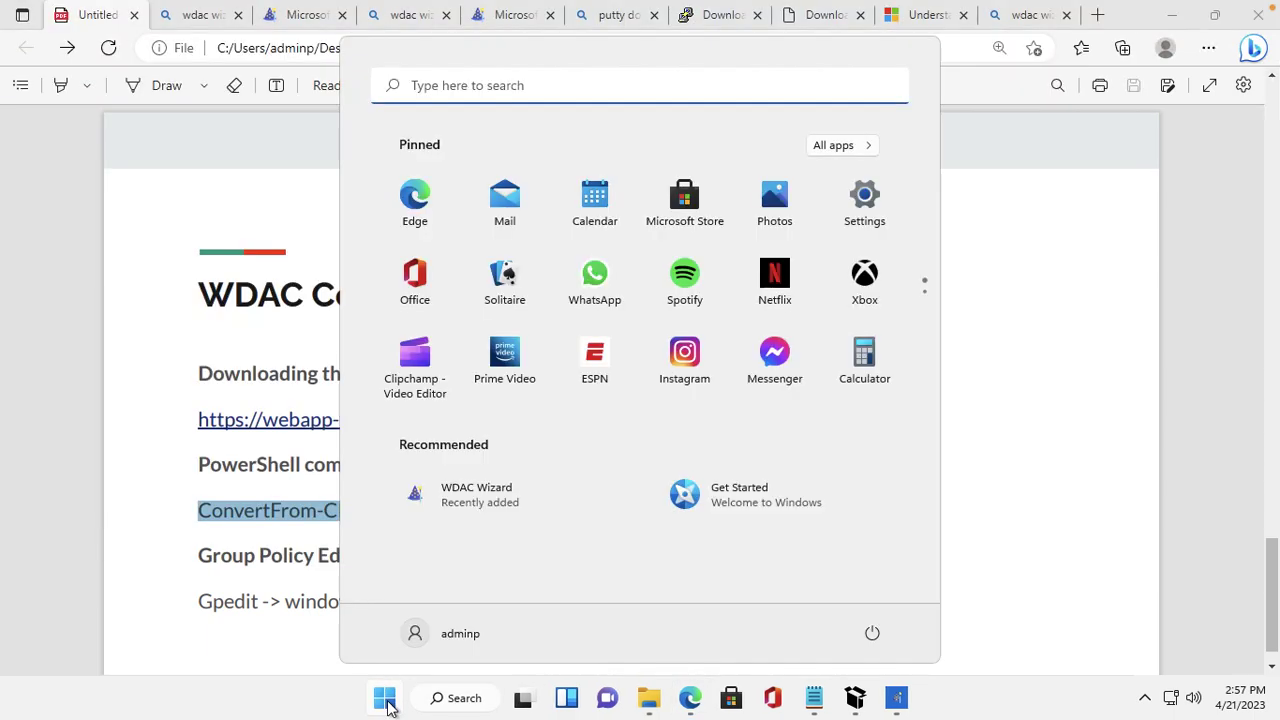
pyautogui.click(448, 638)
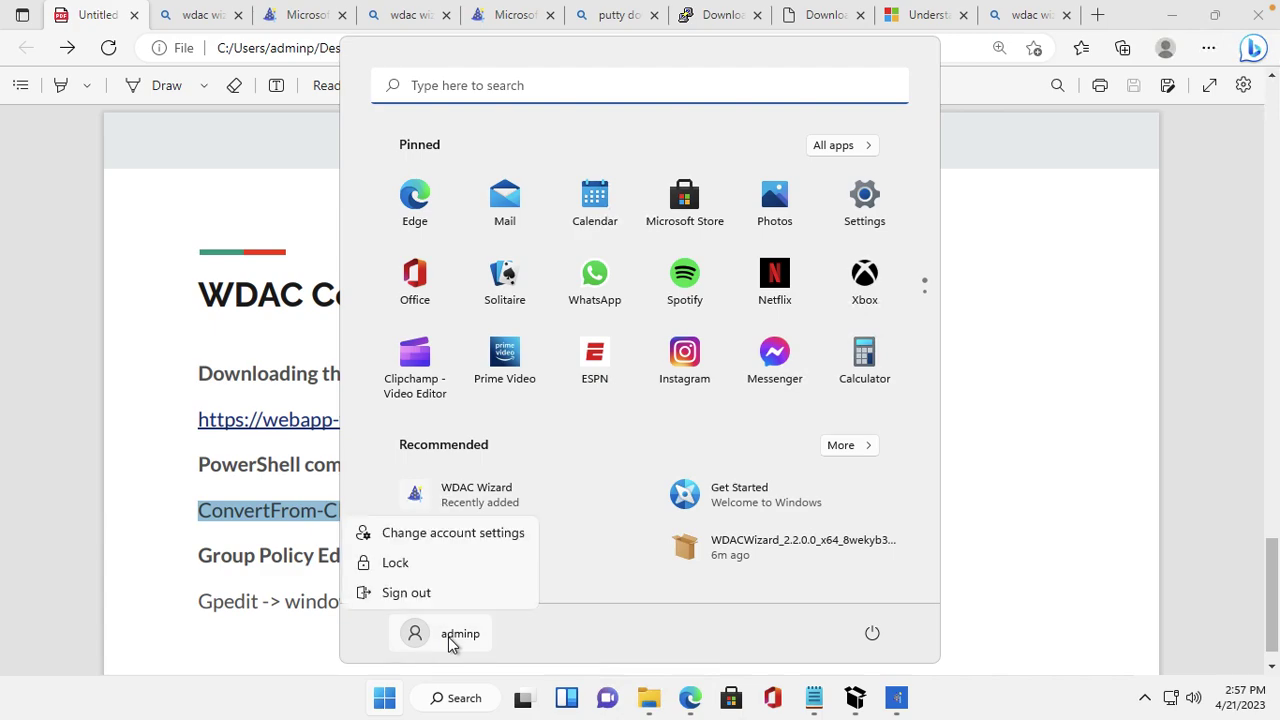
pyautogui.click(871, 658)
pyautogui.click(872, 650)
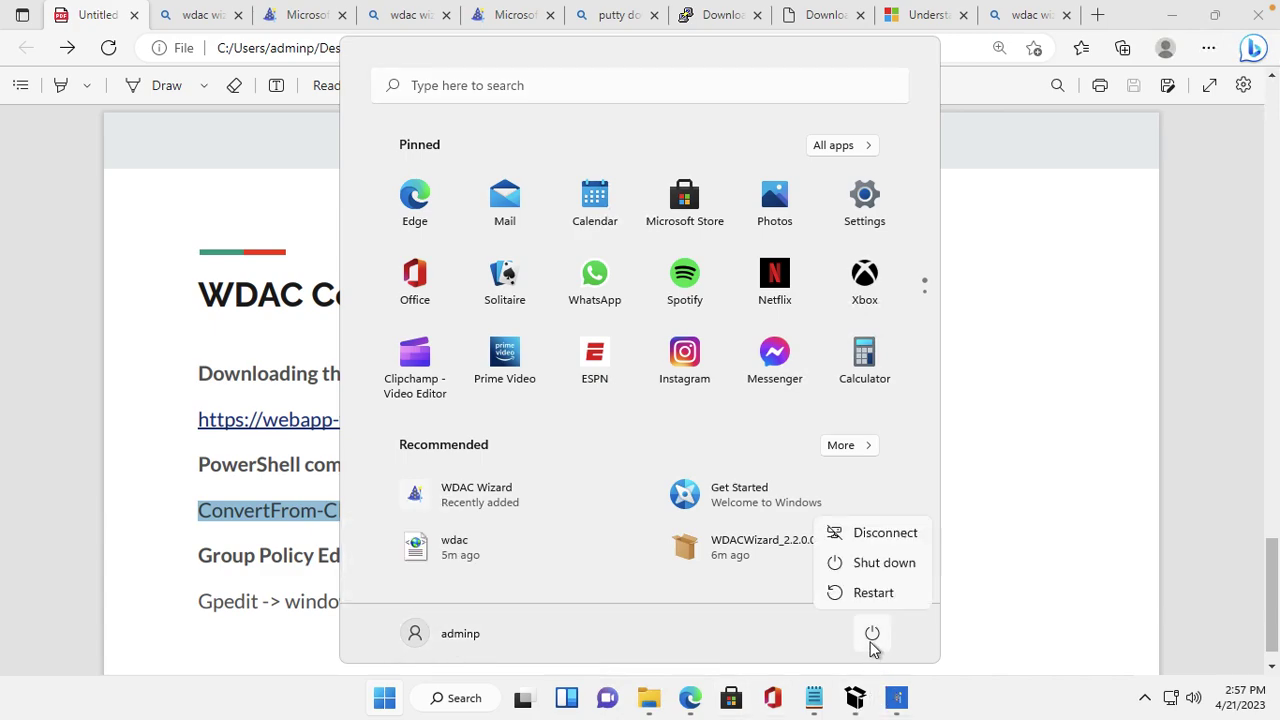
pyautogui.click(876, 603)
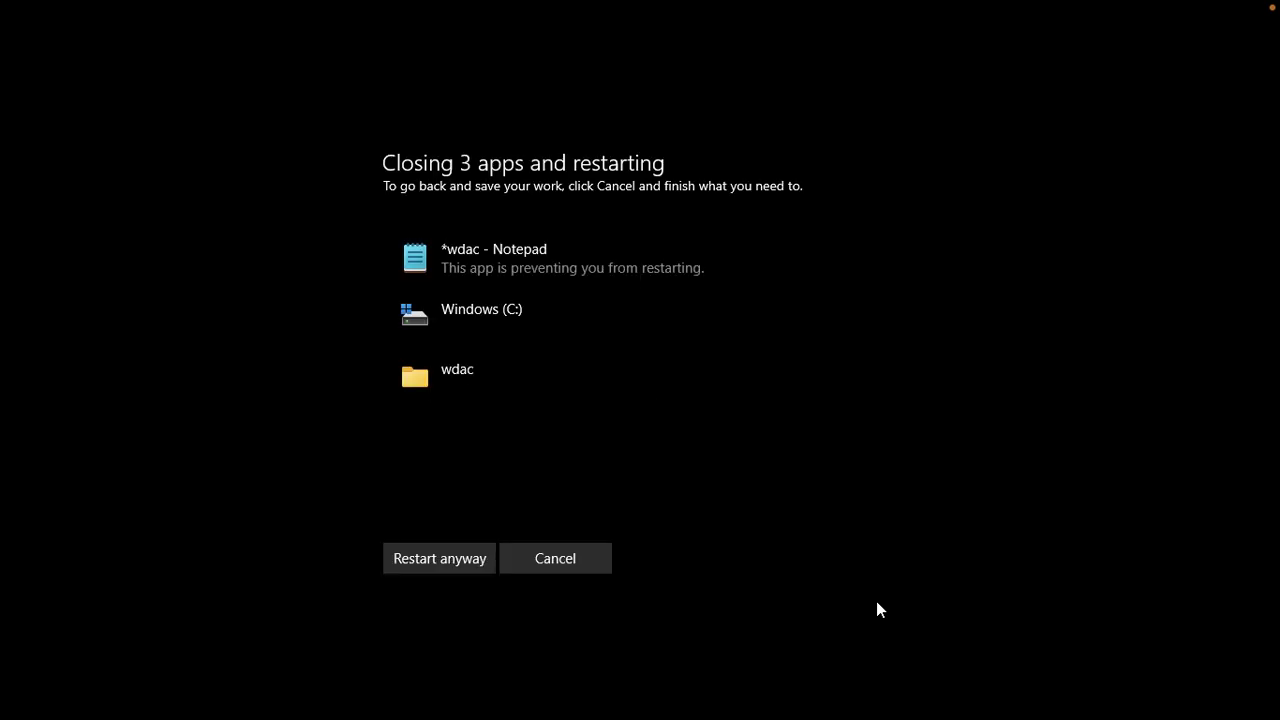
pyautogui.click(416, 556)
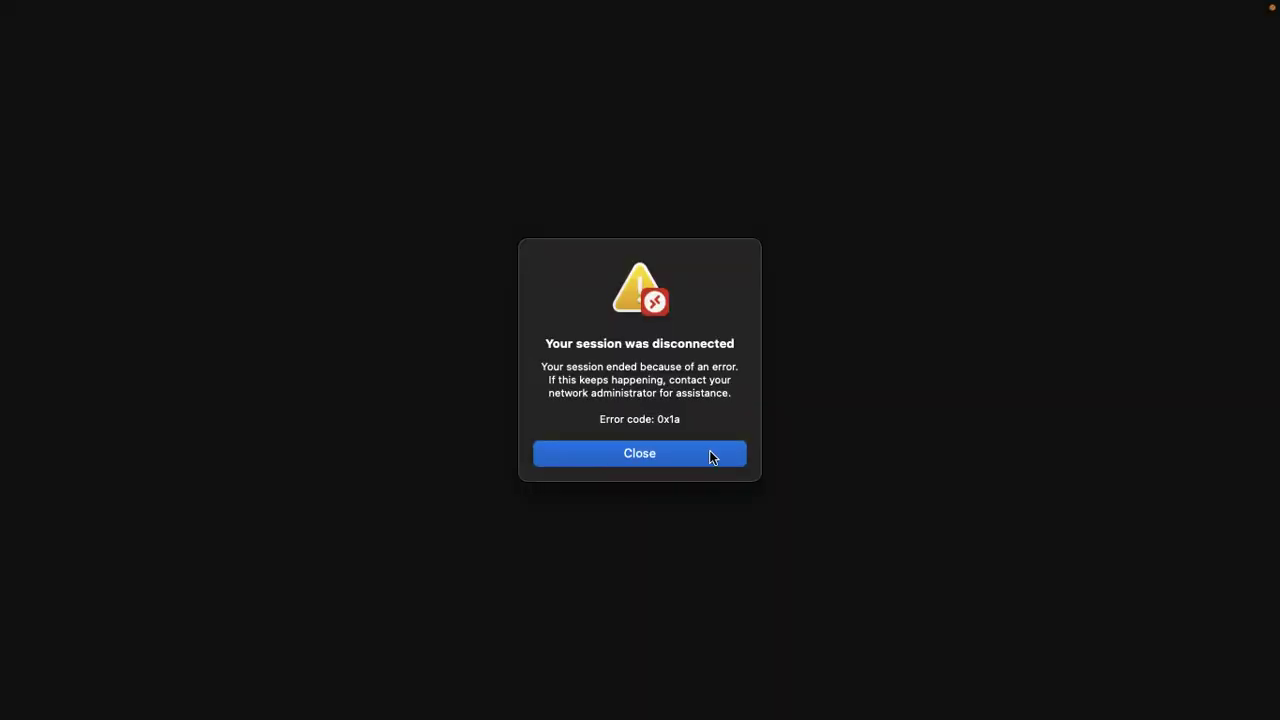
# Dismiss the session disconnection notice and reconnect to the saved PC 40.88.2.24 in Microsoft Remote Desktop
pyautogui.click(632, 452)
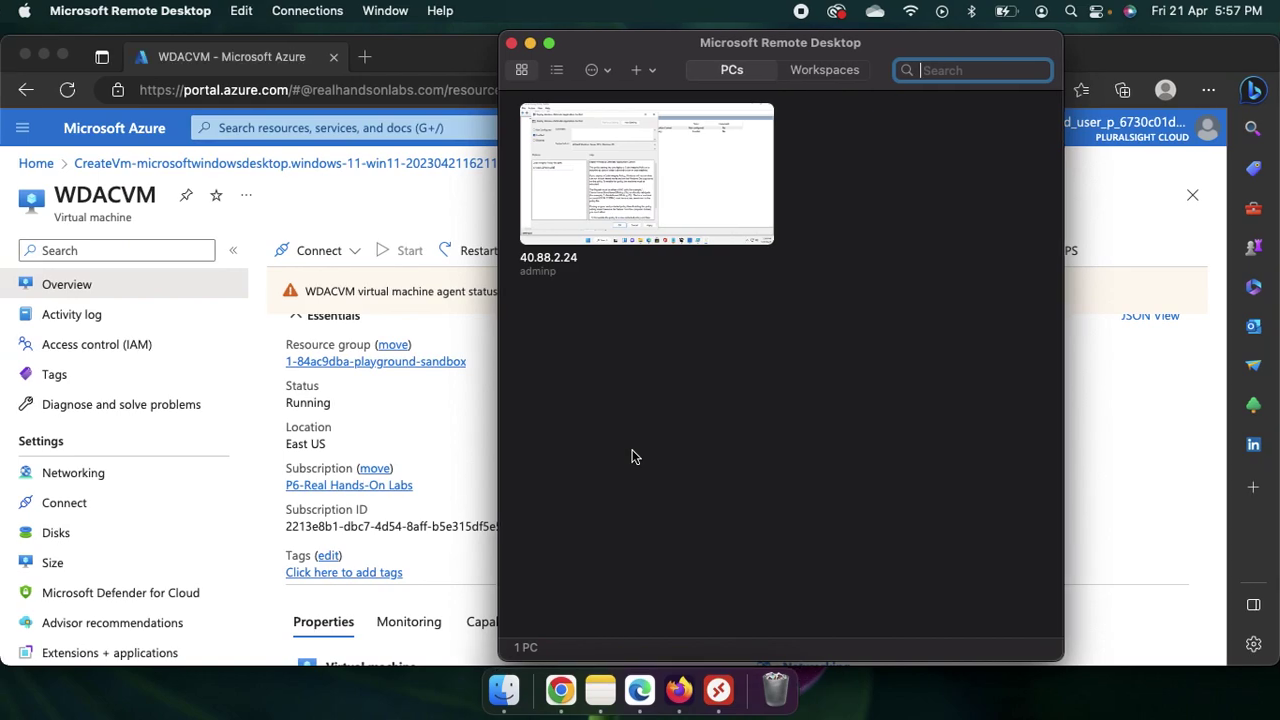
pyautogui.moveTo(649, 40); pyautogui.dragTo(432, 33)
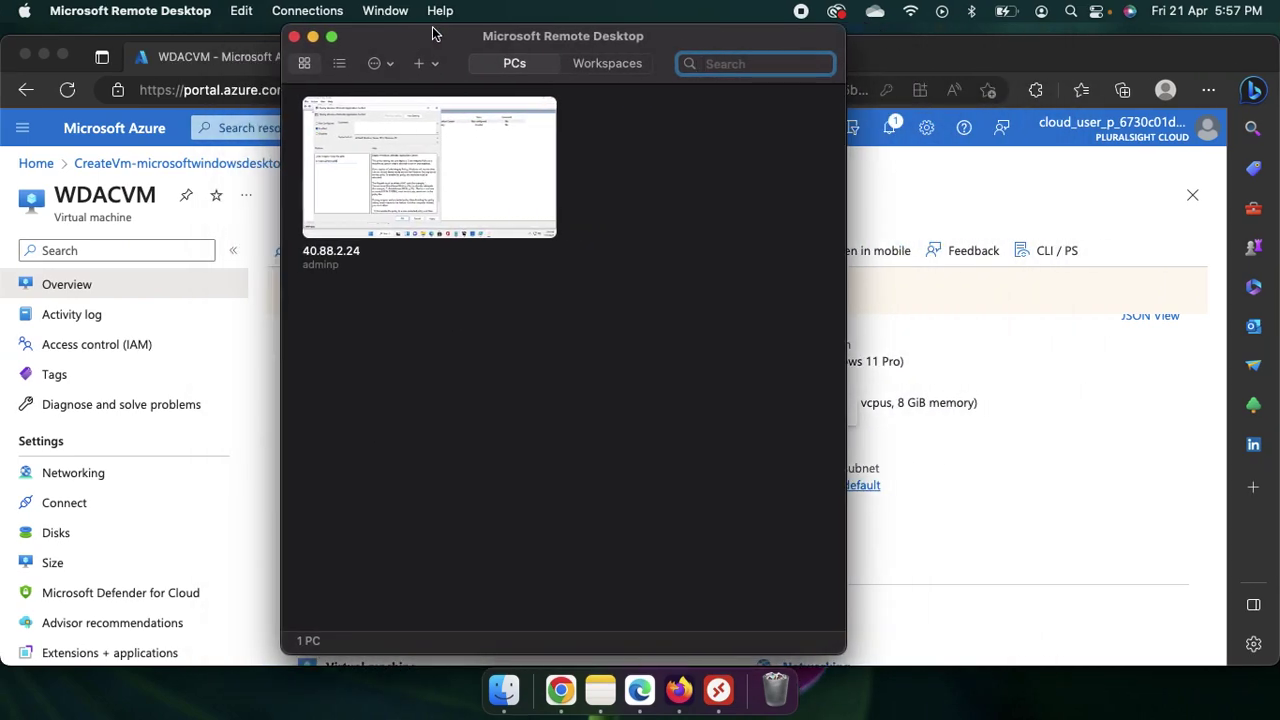
pyautogui.doubleClick(425, 173)
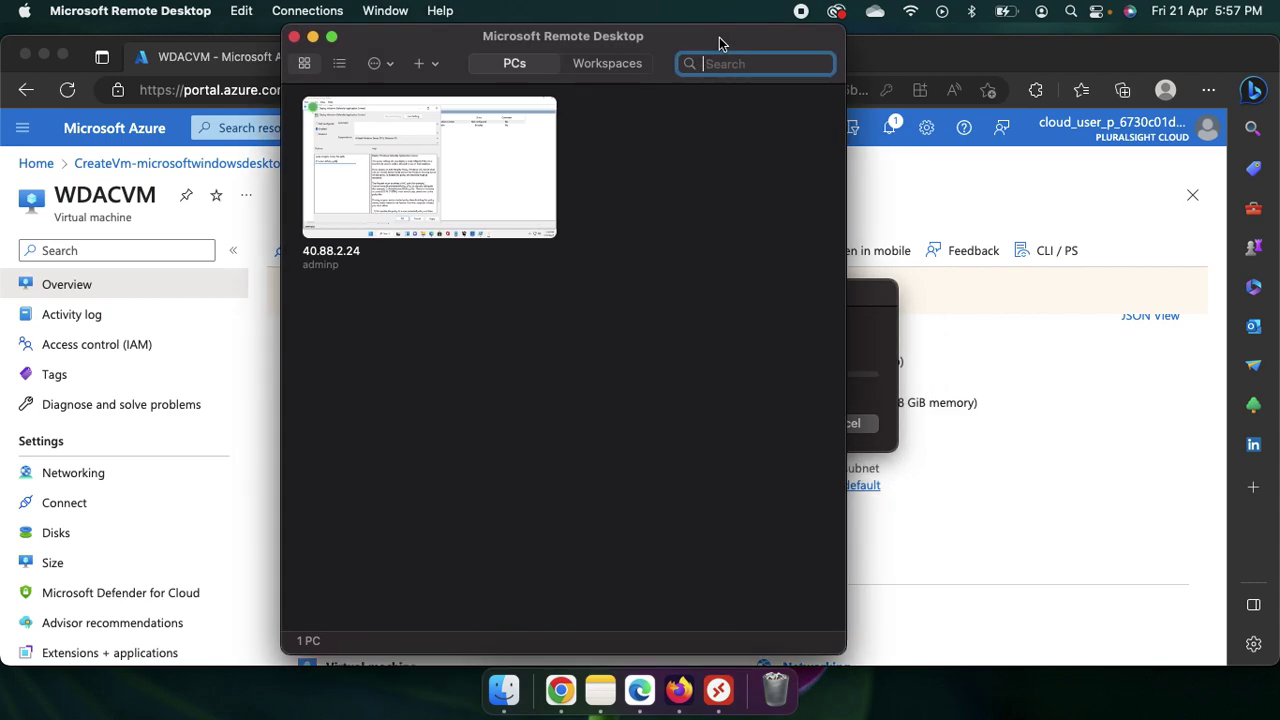
pyautogui.moveTo(719, 43); pyautogui.dragTo(1208, 43)
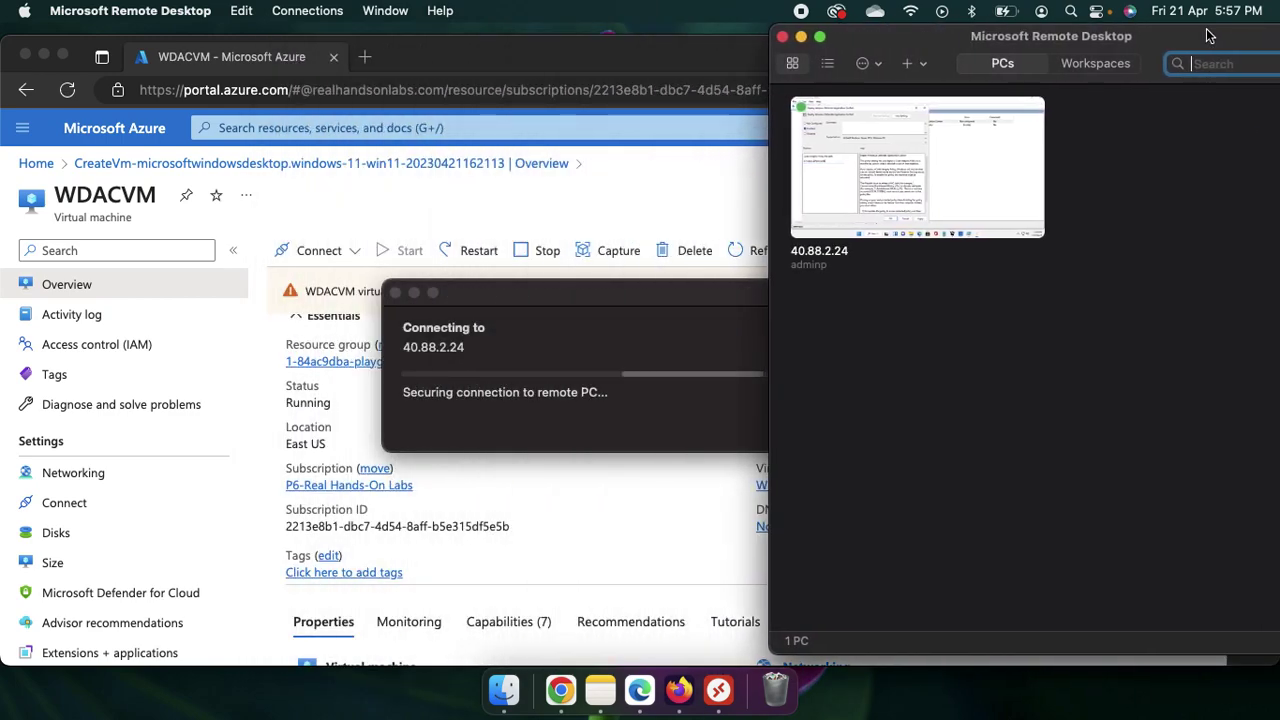
pyautogui.click(880, 438)
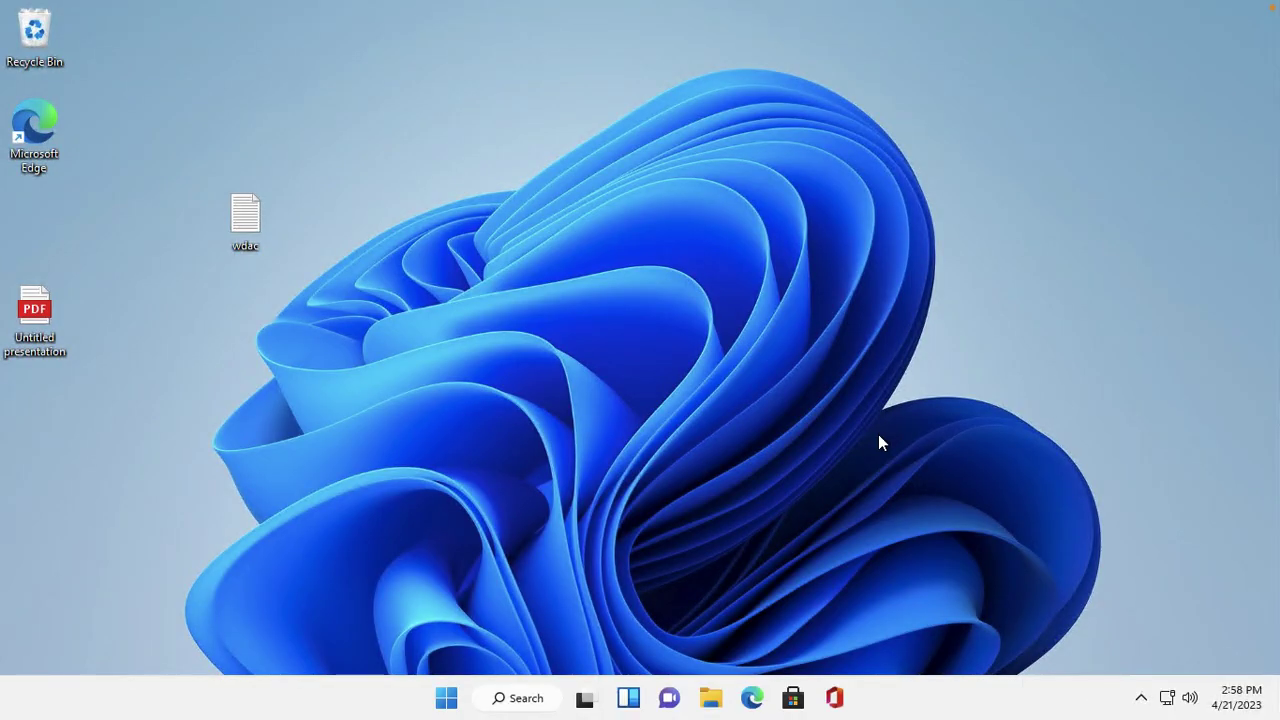
# Test the deployed policy by trying to launch putty from the Downloads folder in File Explorer
pyautogui.click(711, 699)
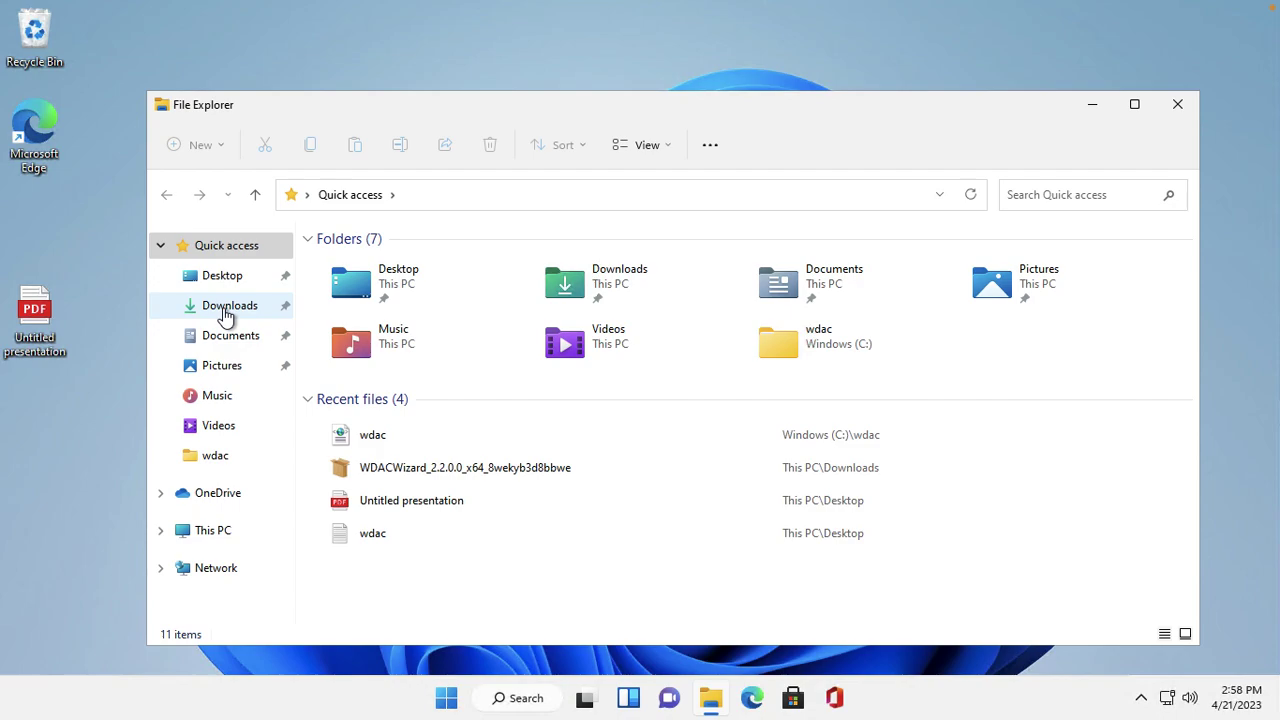
pyautogui.click(226, 316)
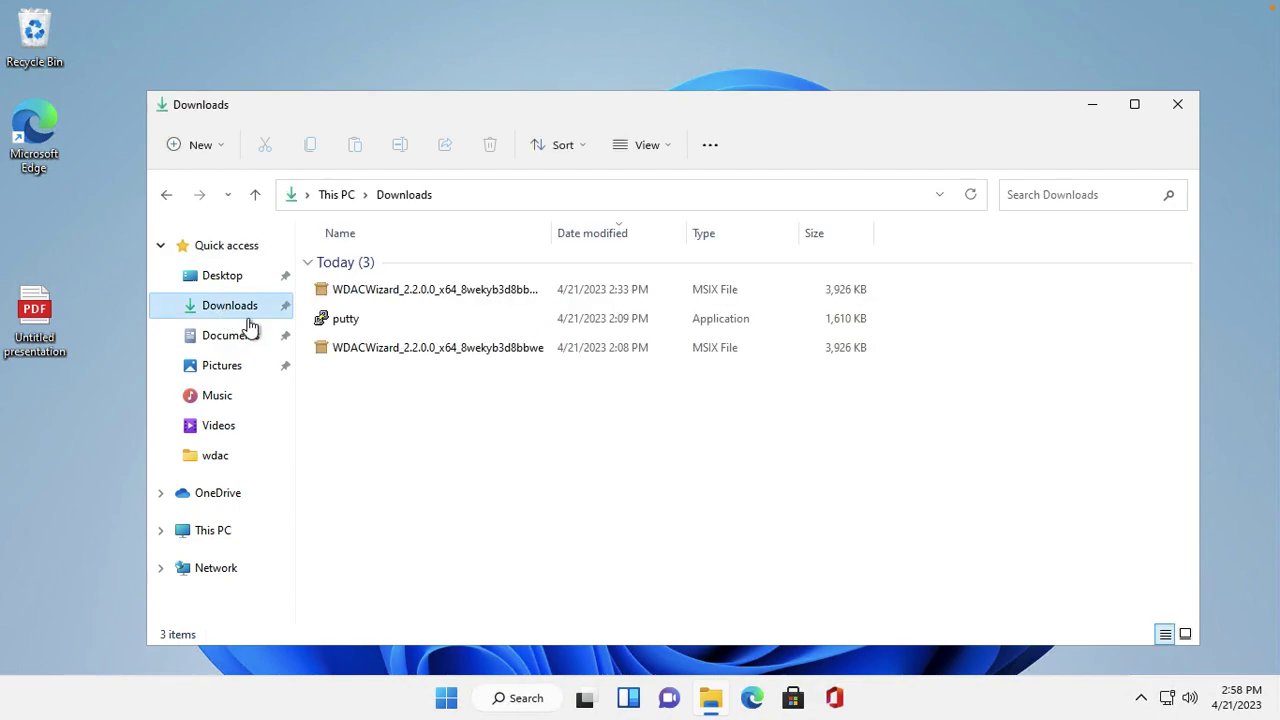
pyautogui.doubleClick(365, 327)
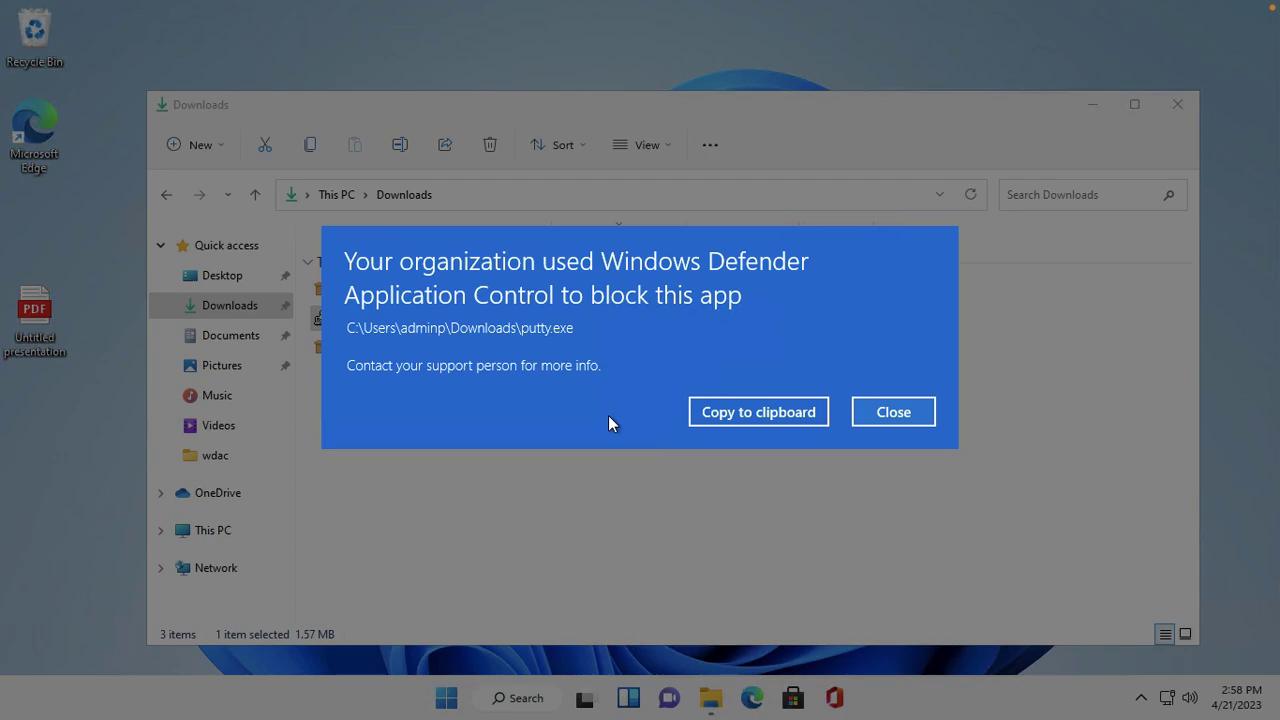
pyautogui.moveTo(1214, 5)
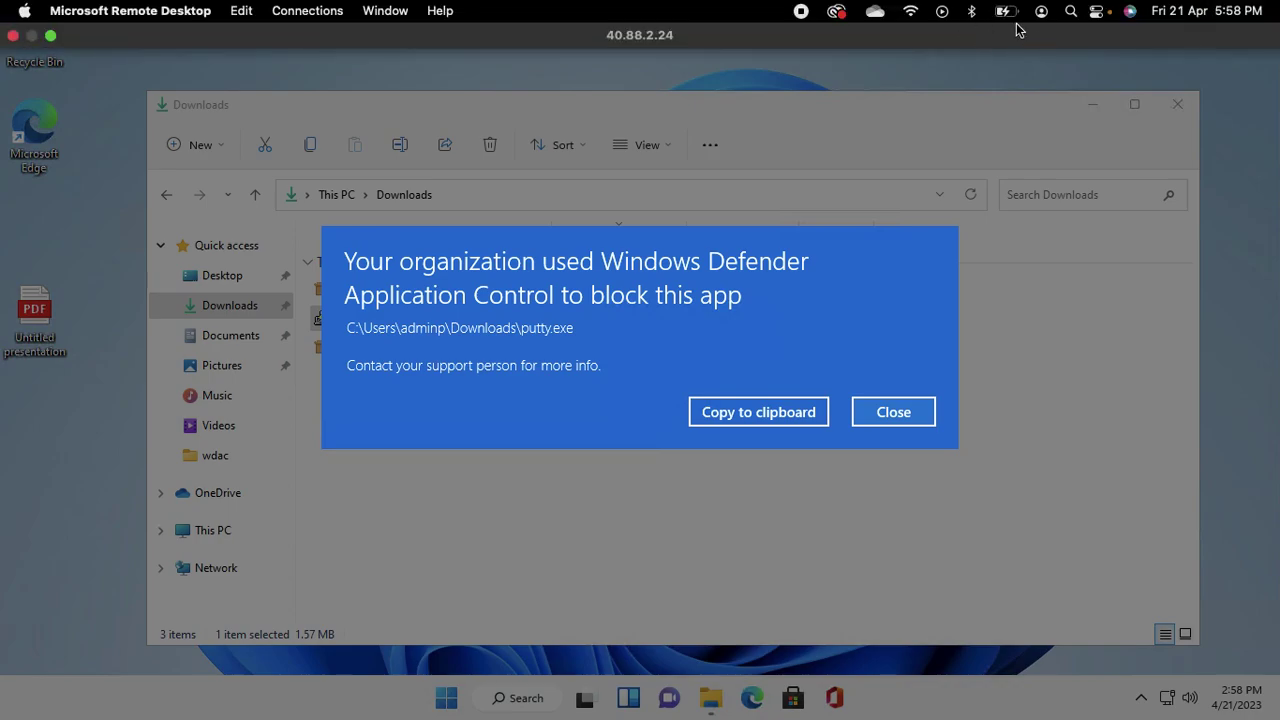